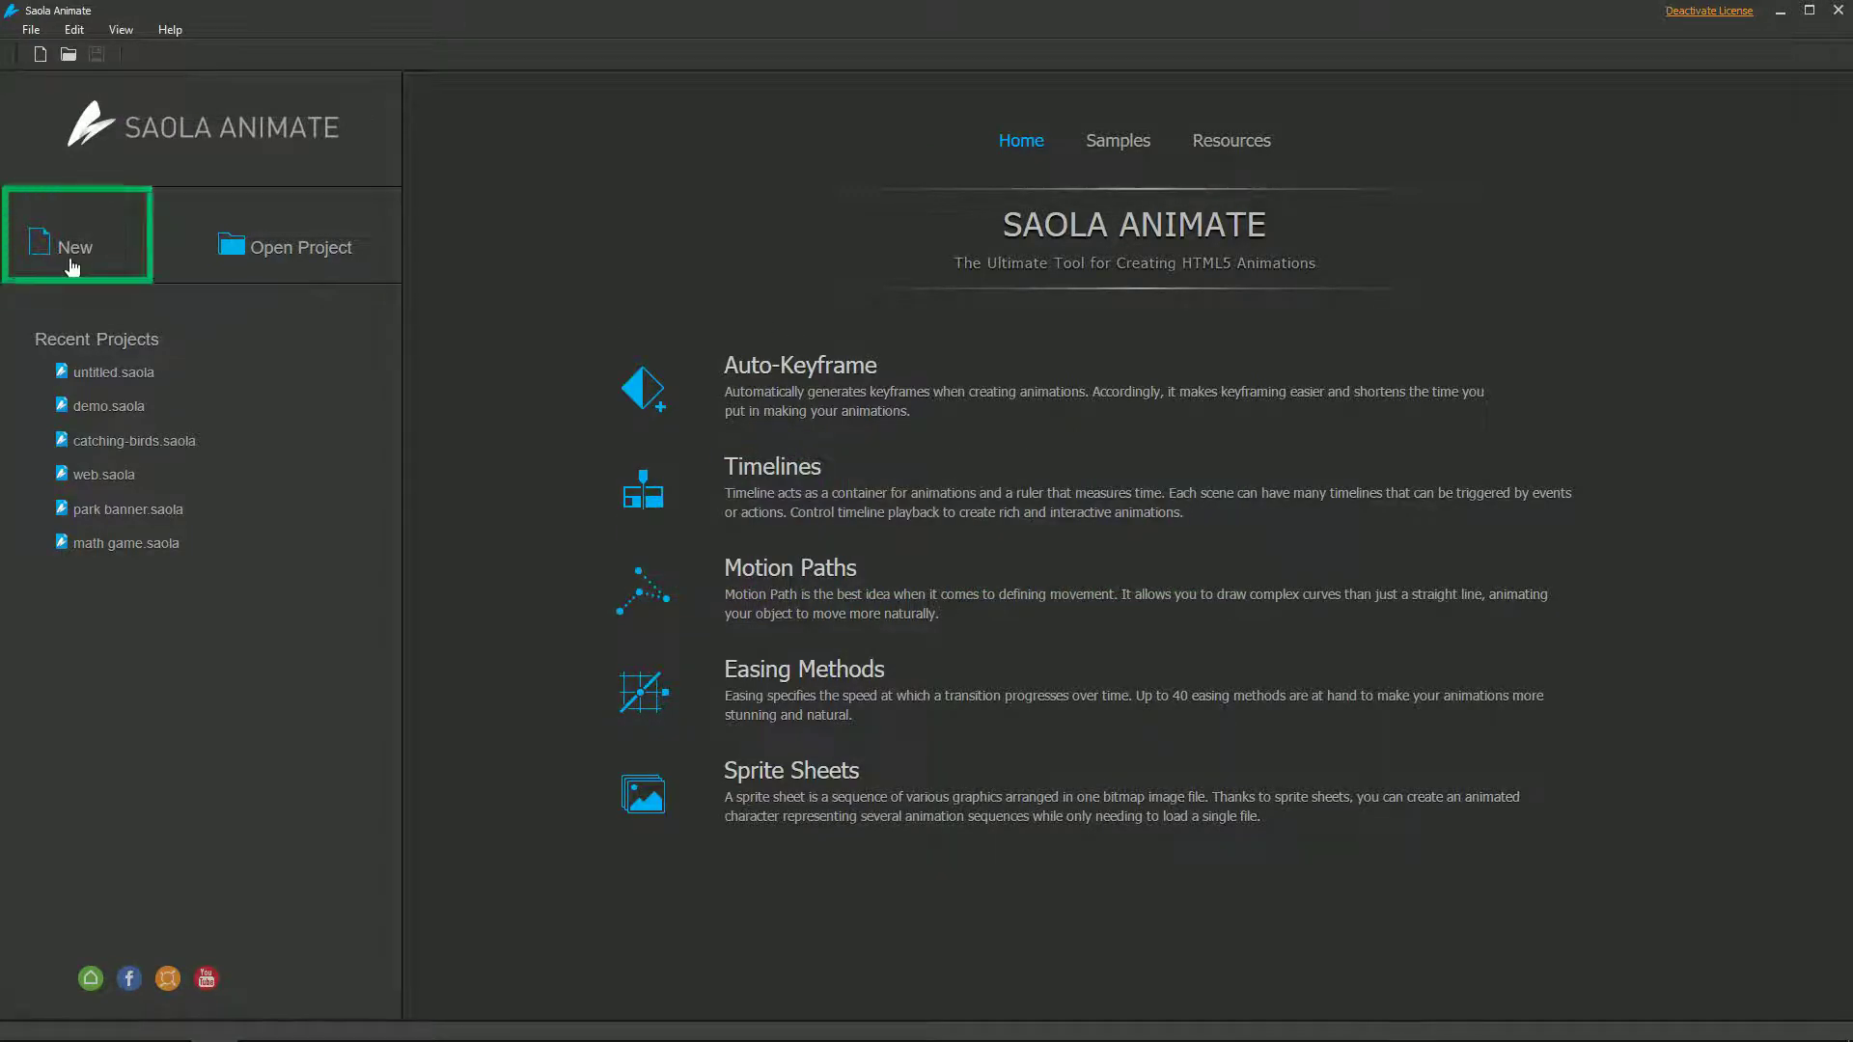
- Start a new project and pick the 1024 x 768 preset size
click(43, 58)
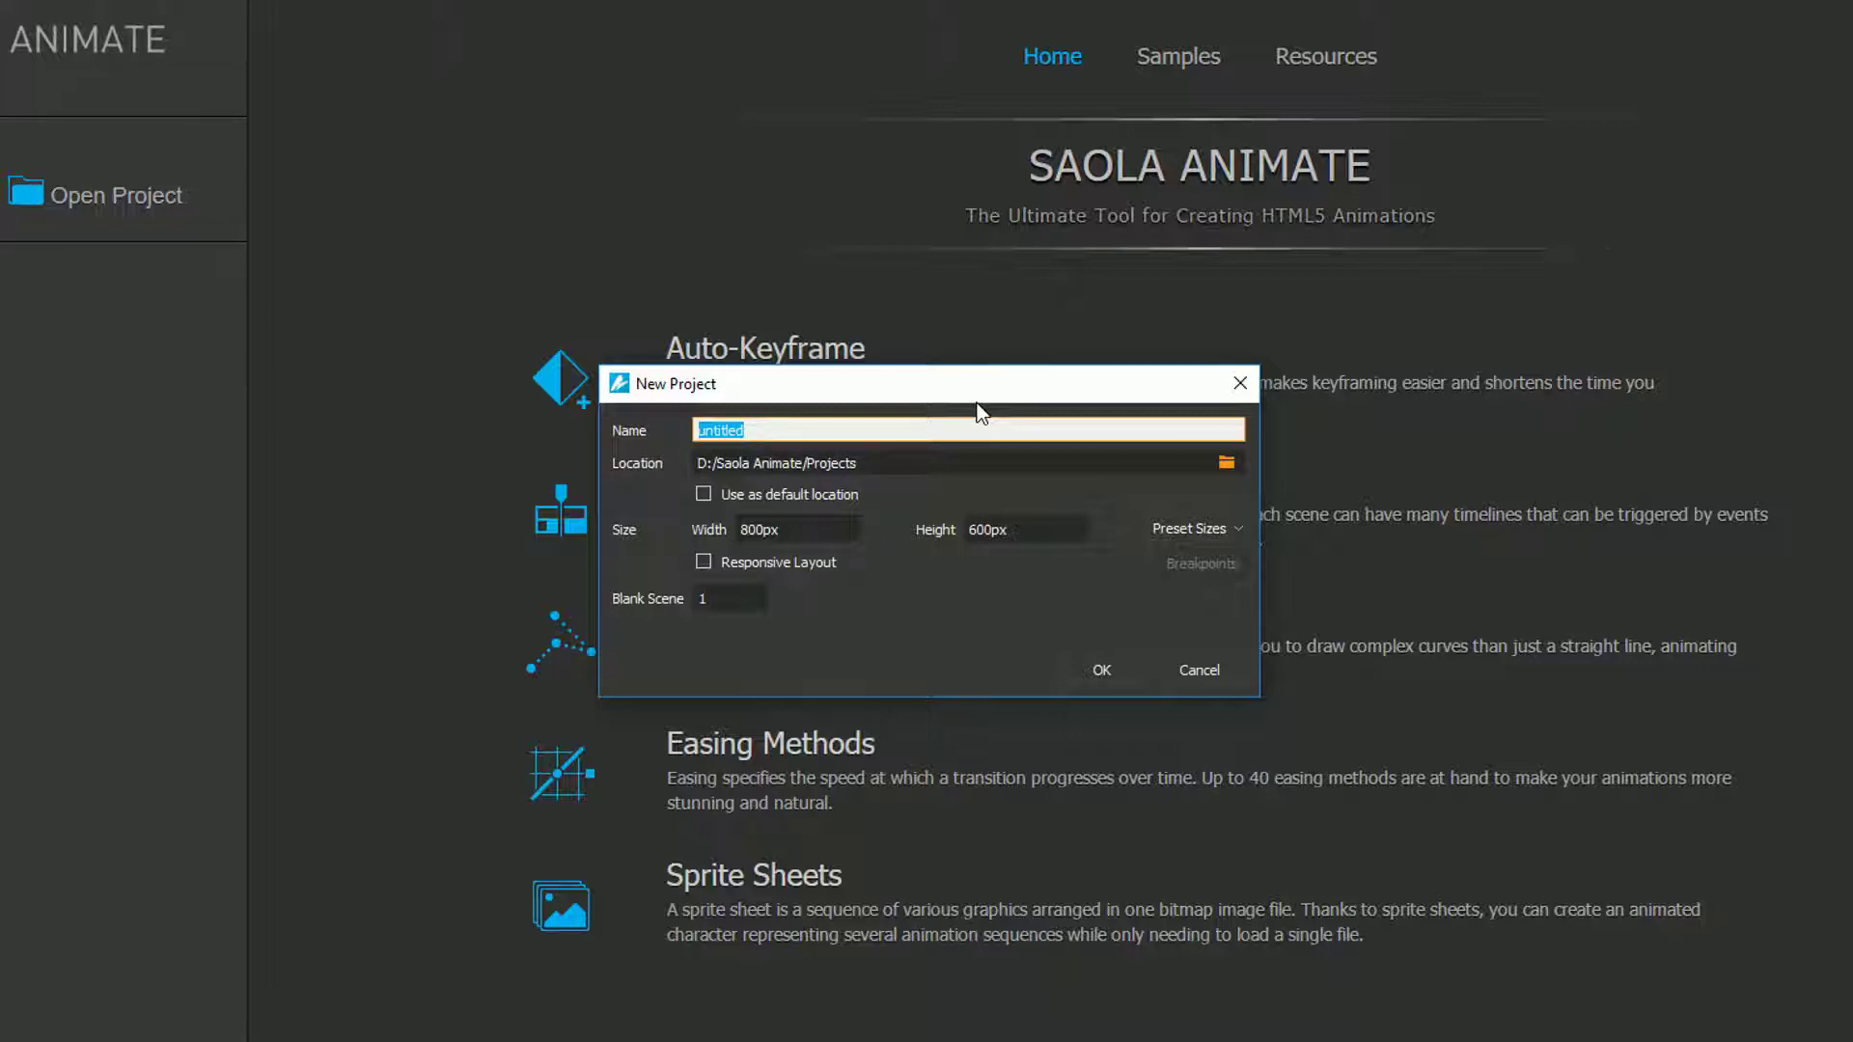
click(775, 634)
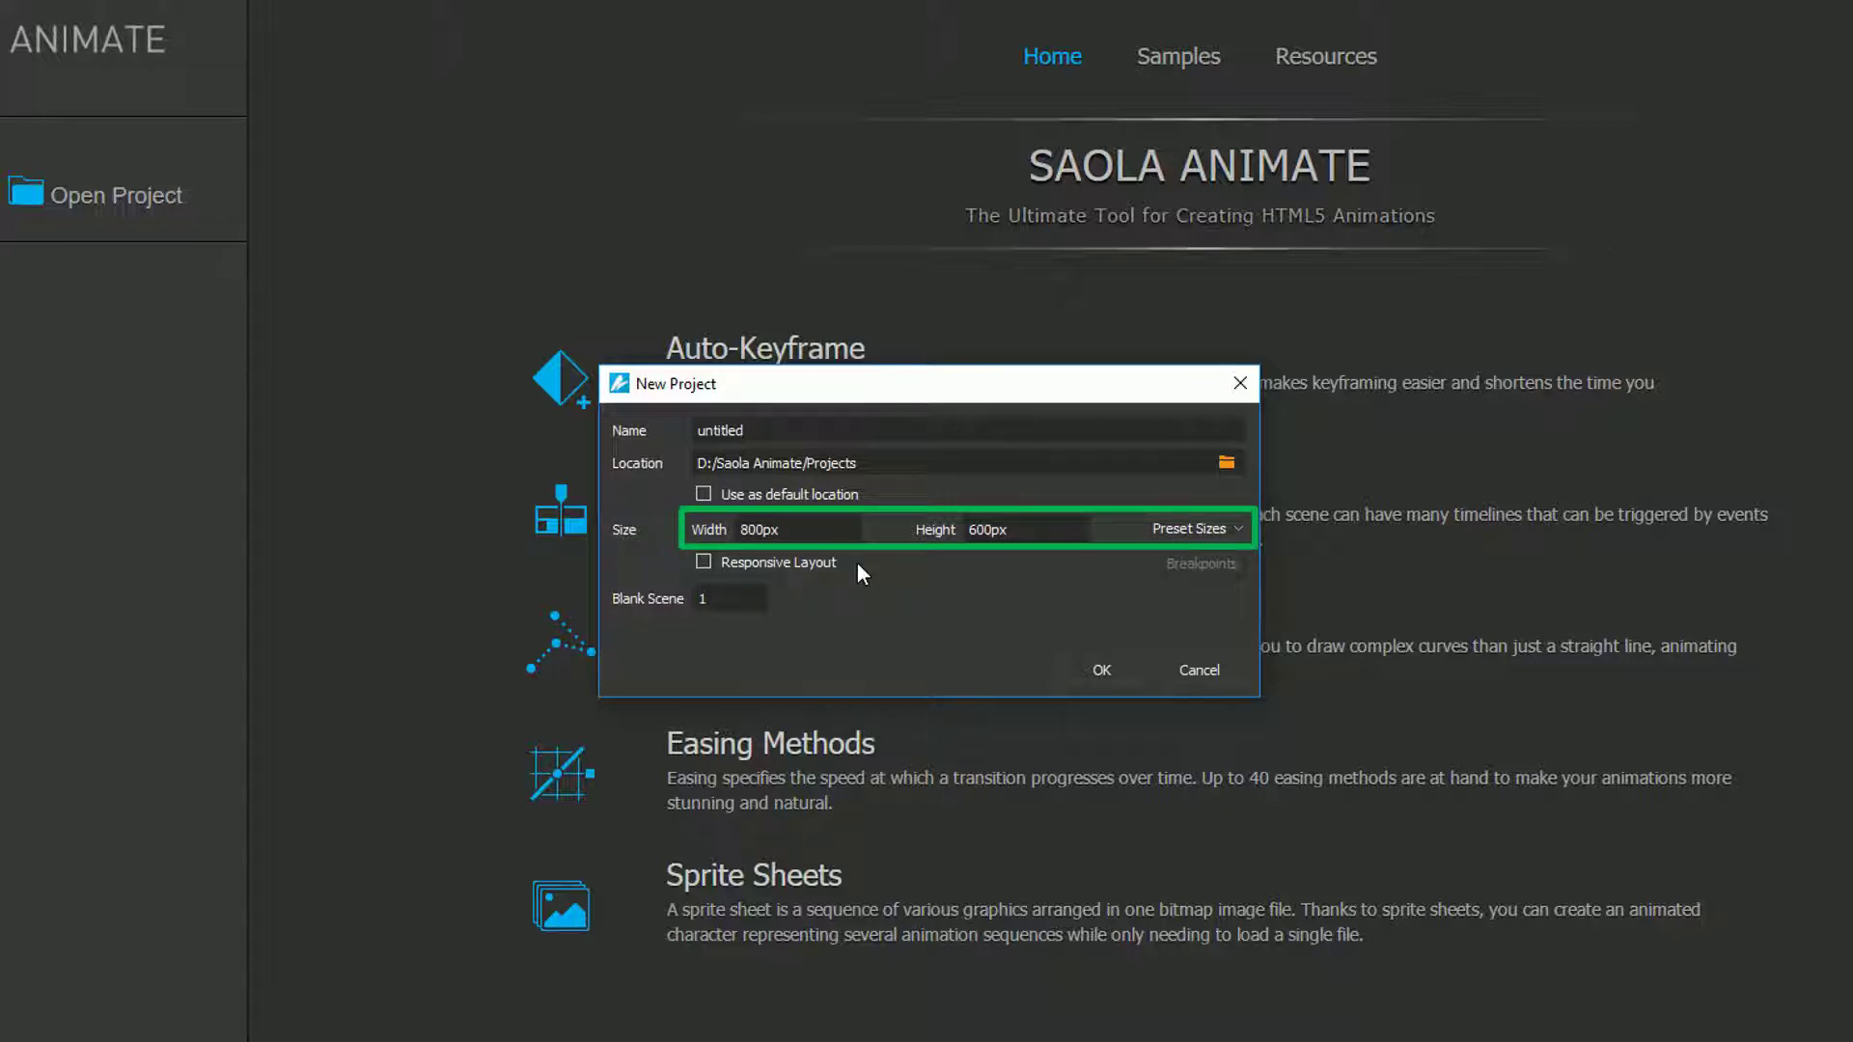
click(1027, 529)
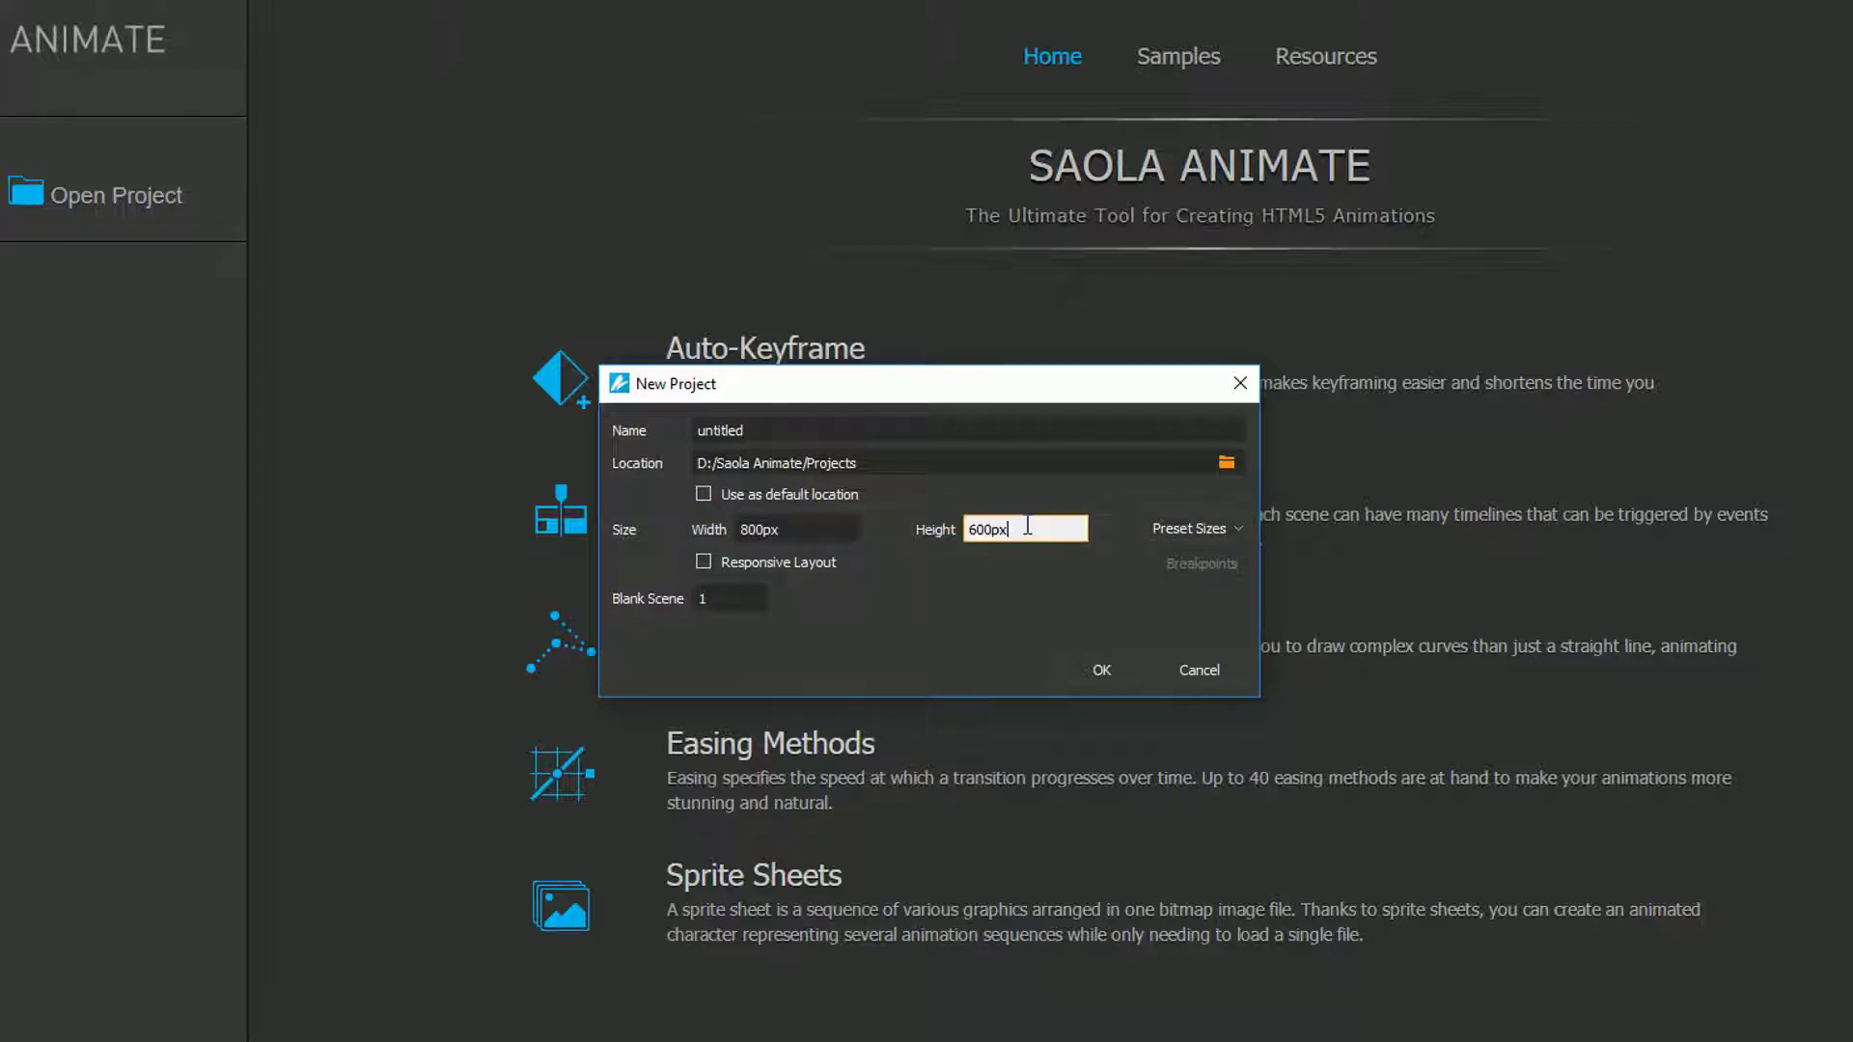
click(1181, 529)
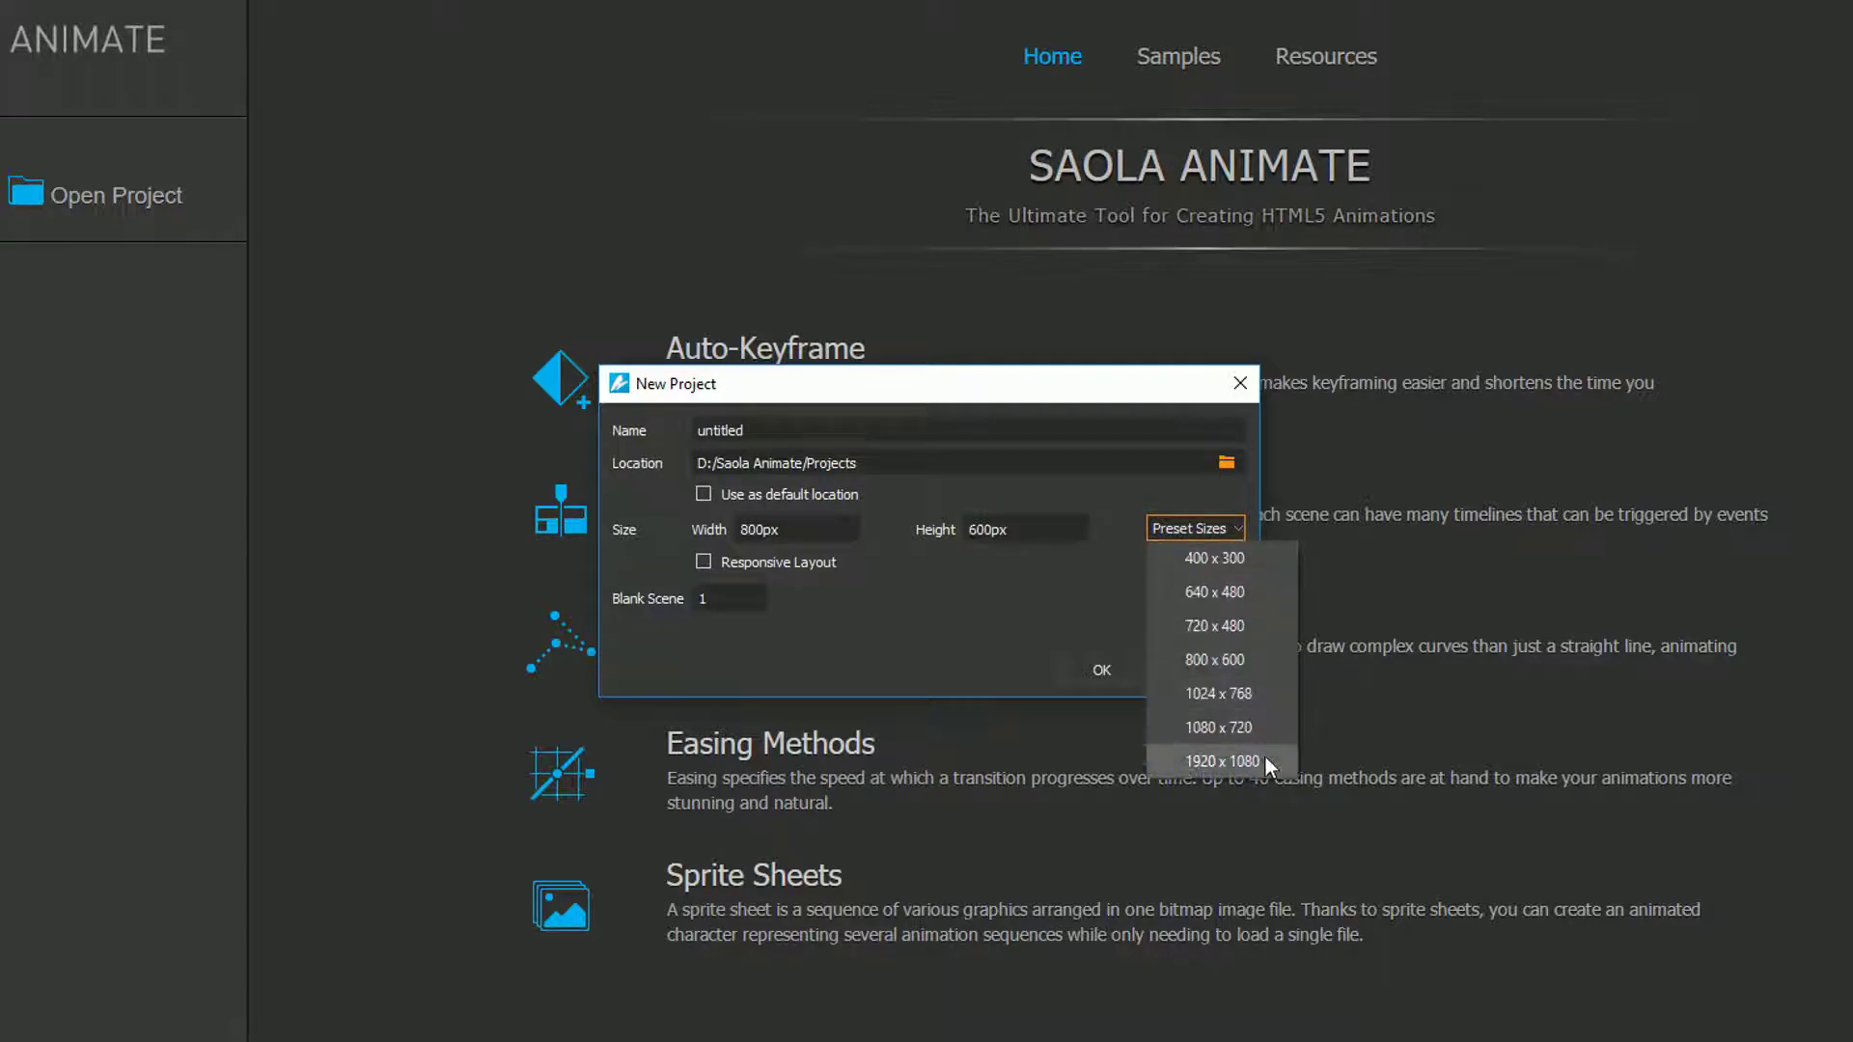
click(1270, 693)
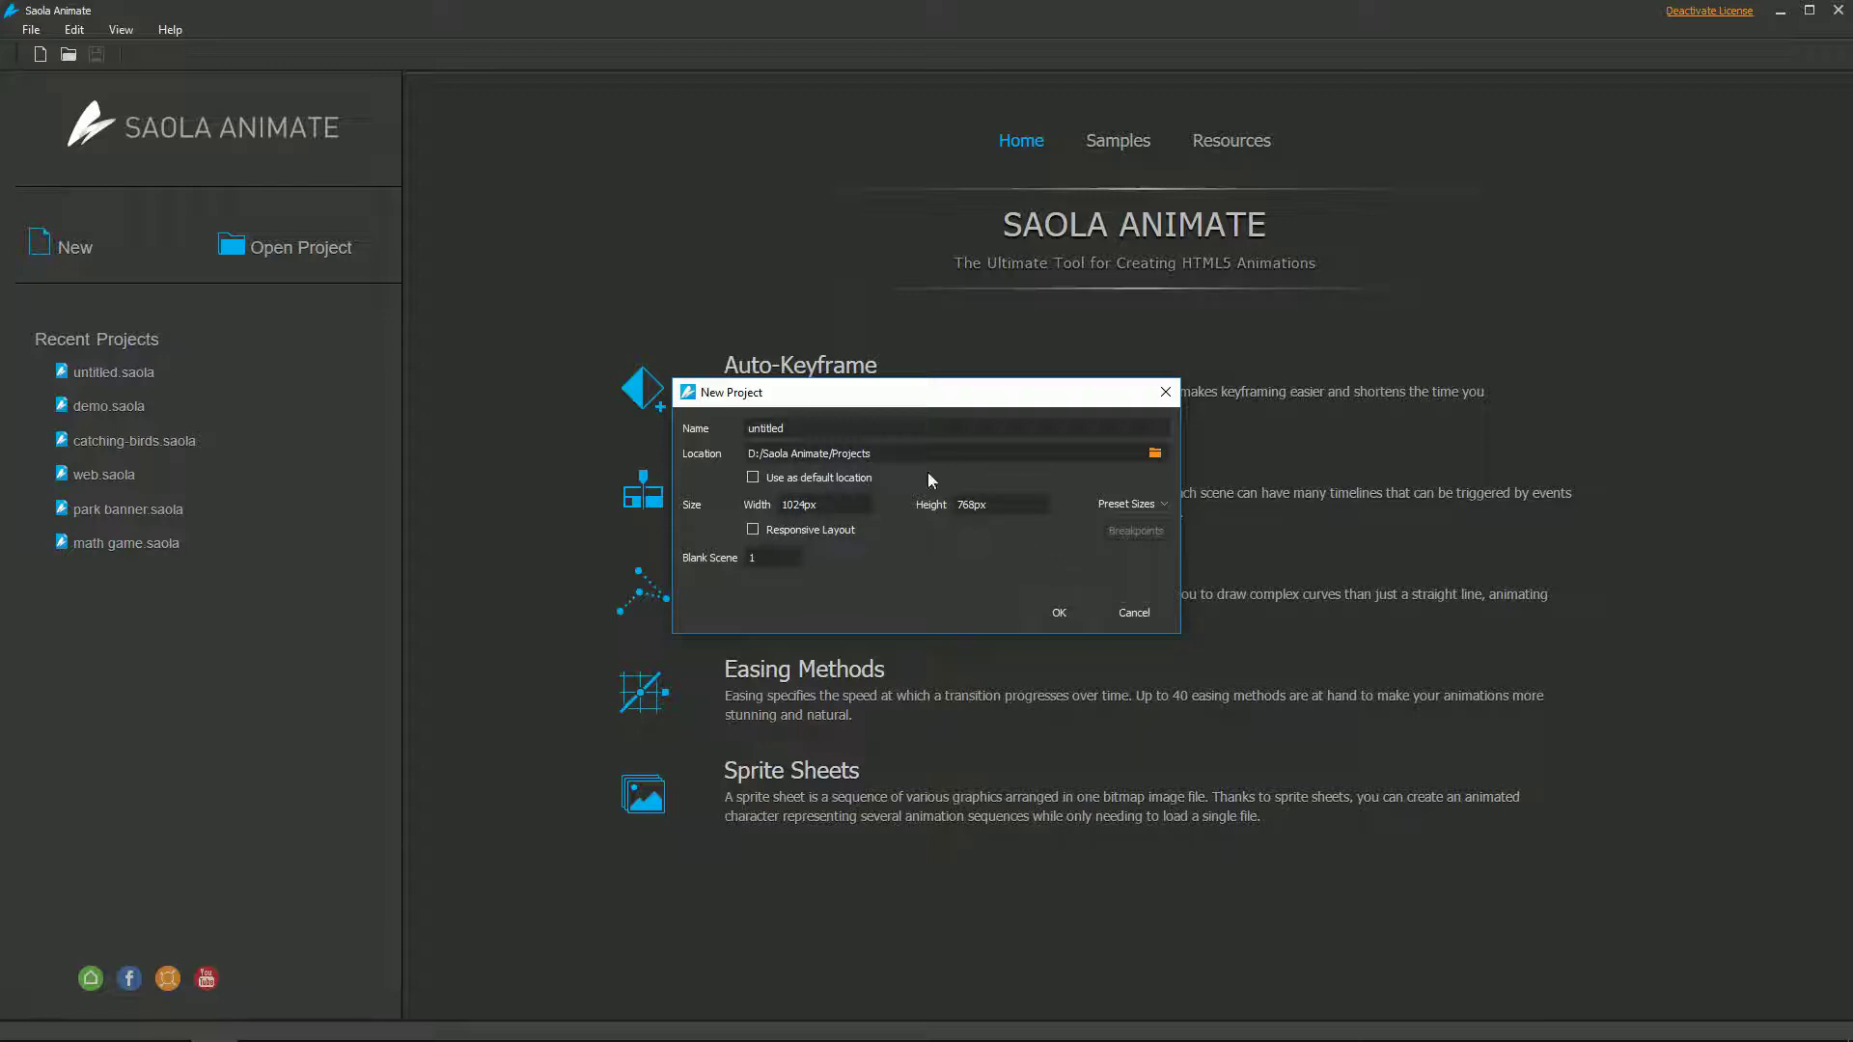
- Replace the default name with 'sample' and create the project
drag(794, 429, 712, 429)
text(sample)
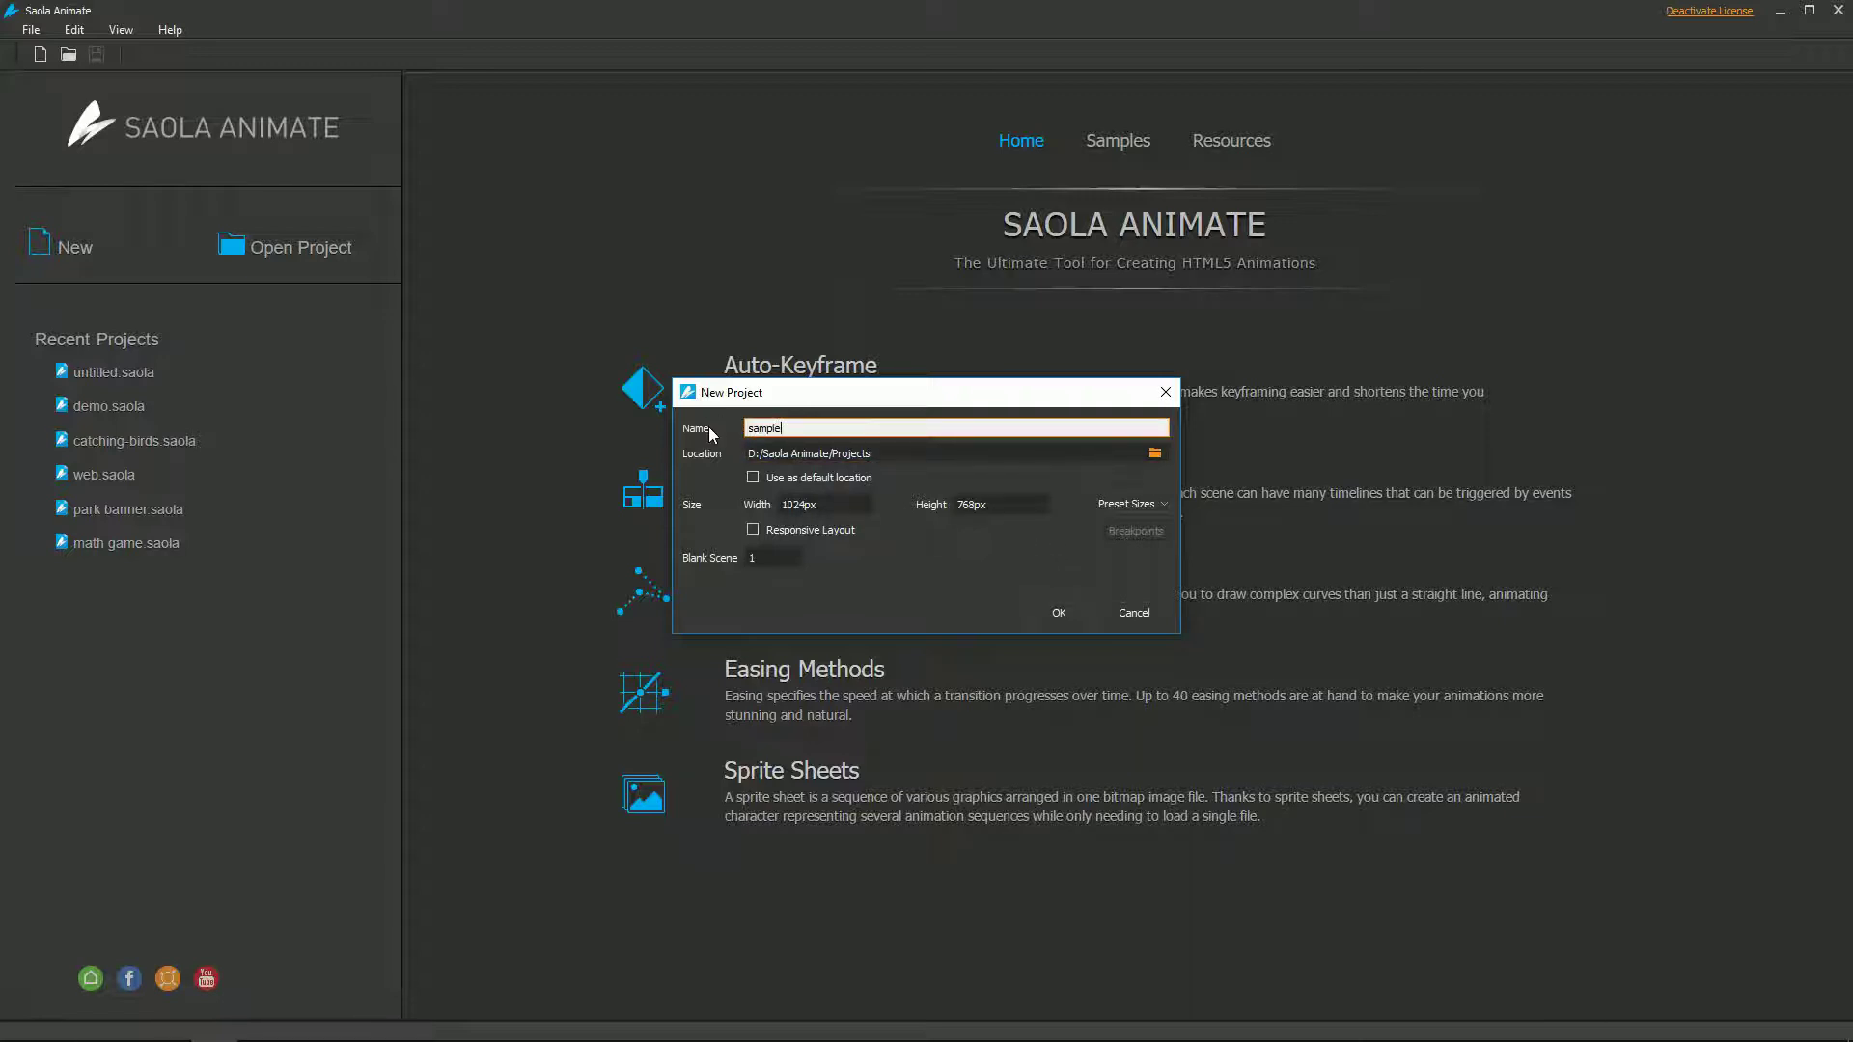
click(1036, 614)
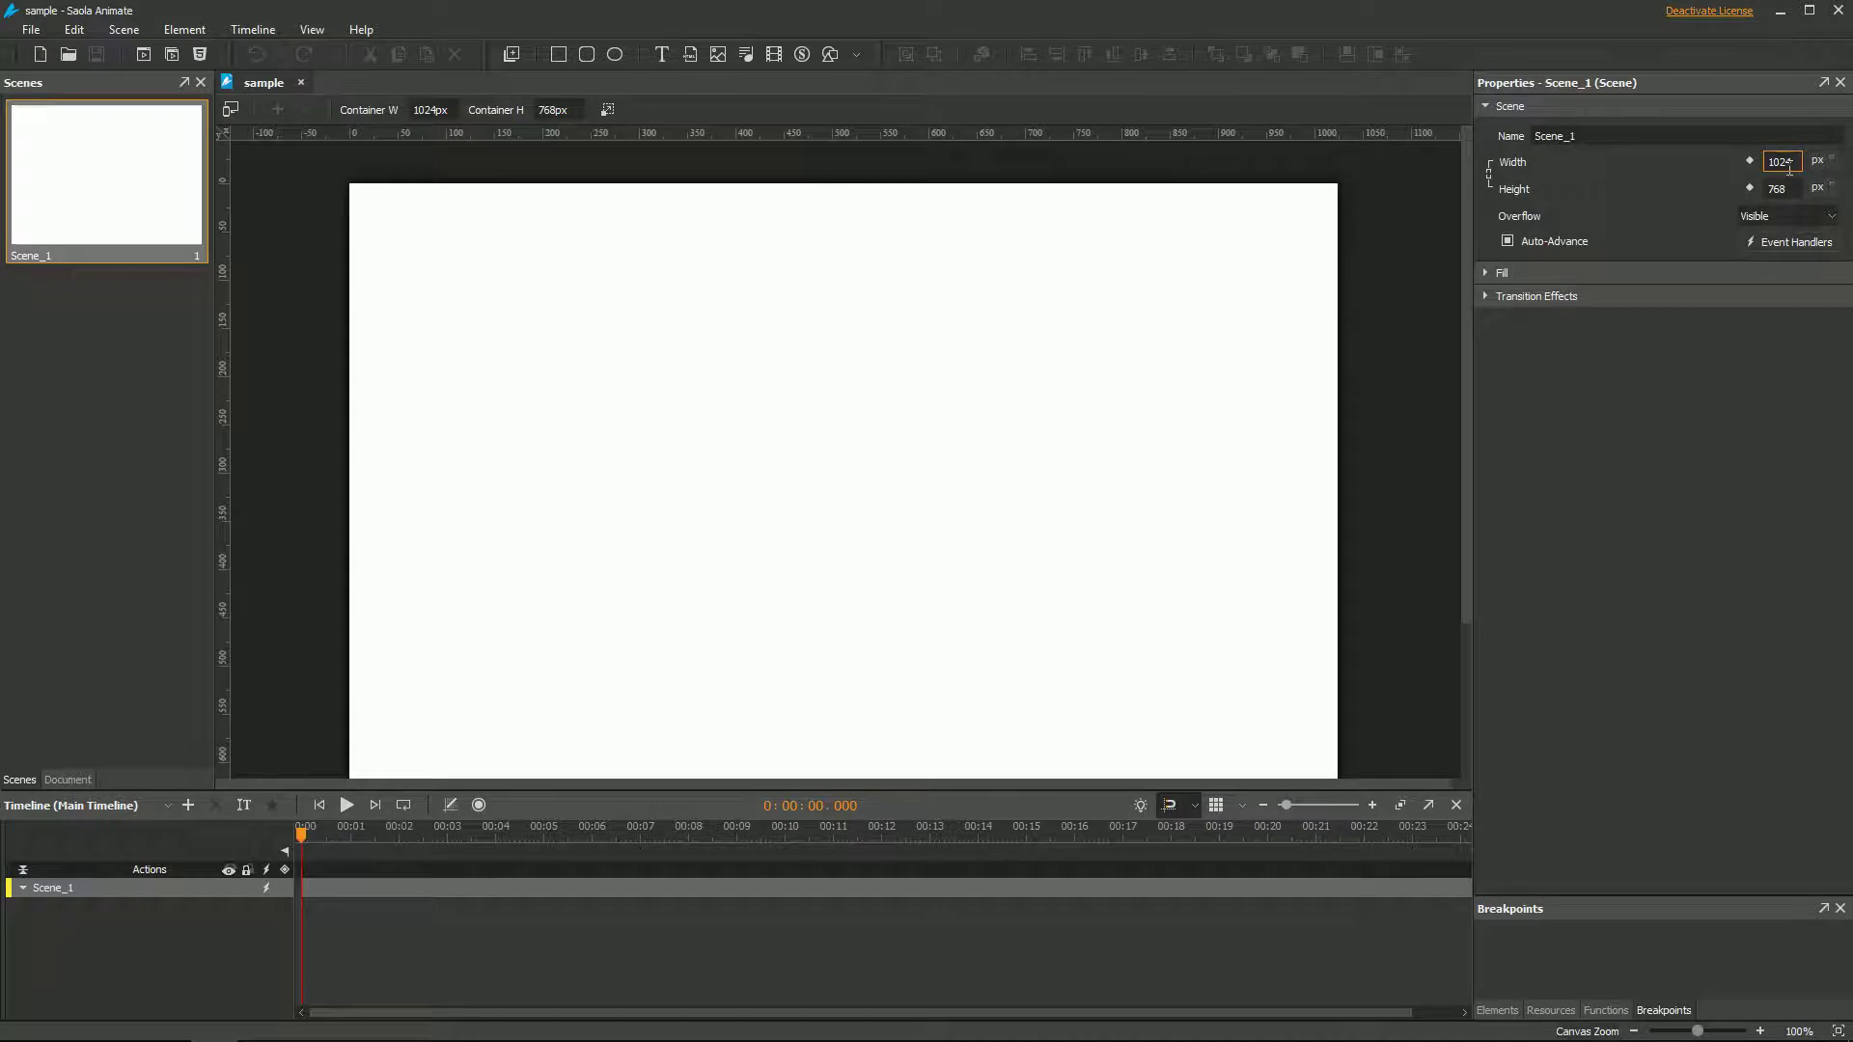
- Start a 1920 x 1080 project 'responsive sample' with Responsive Layout enabled
key(ctrl+n)
text(responsive s)
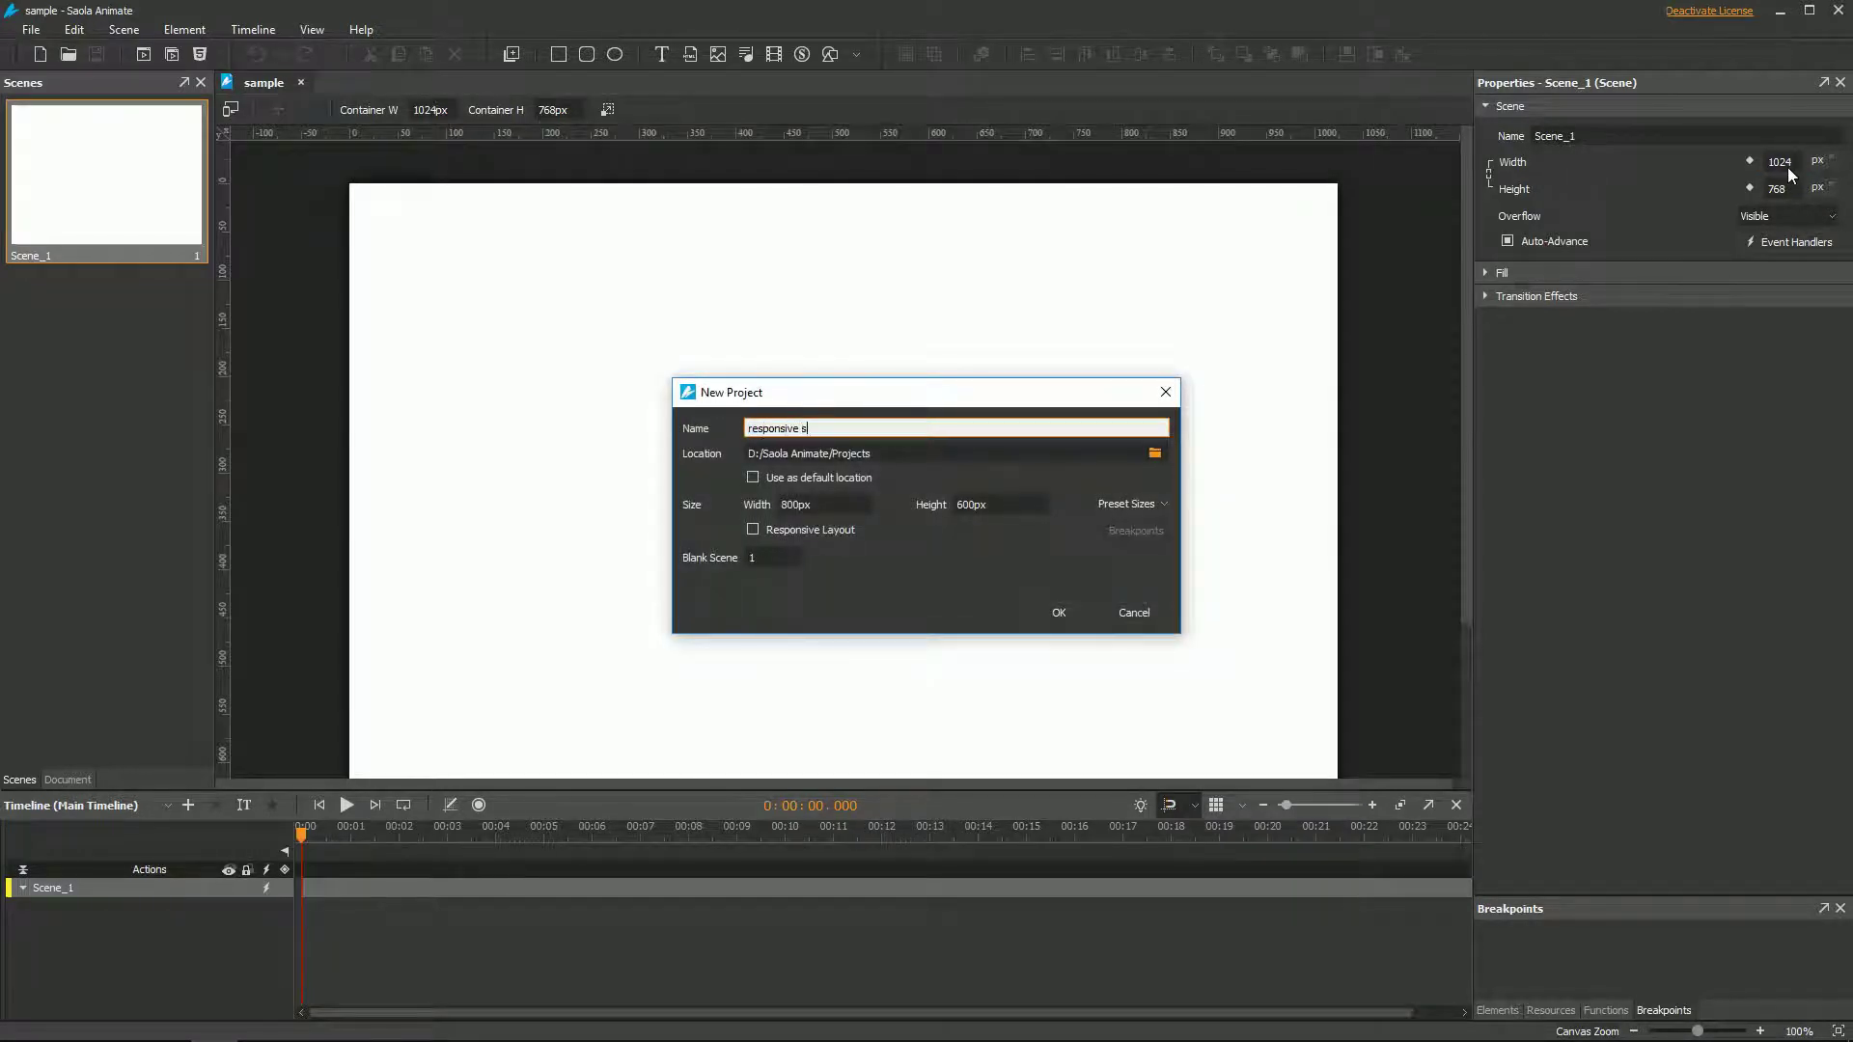
text(ample)
click(1166, 506)
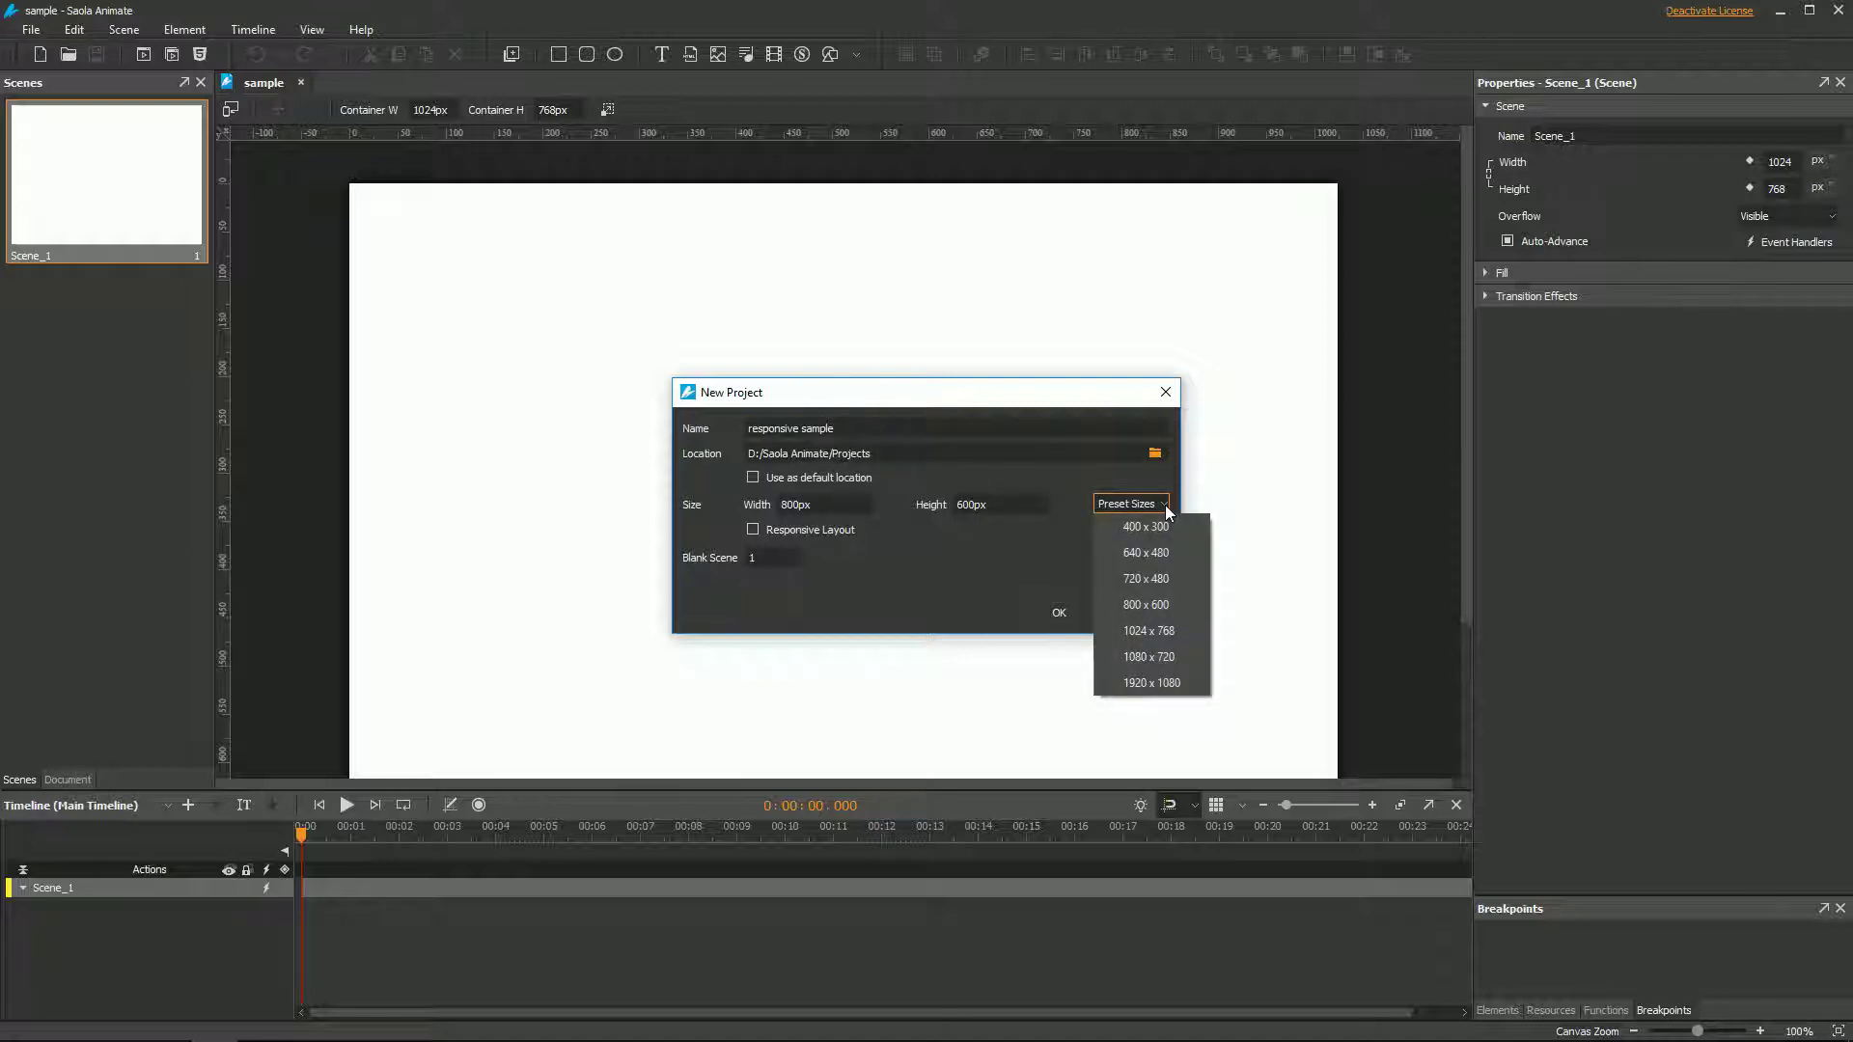
click(1198, 683)
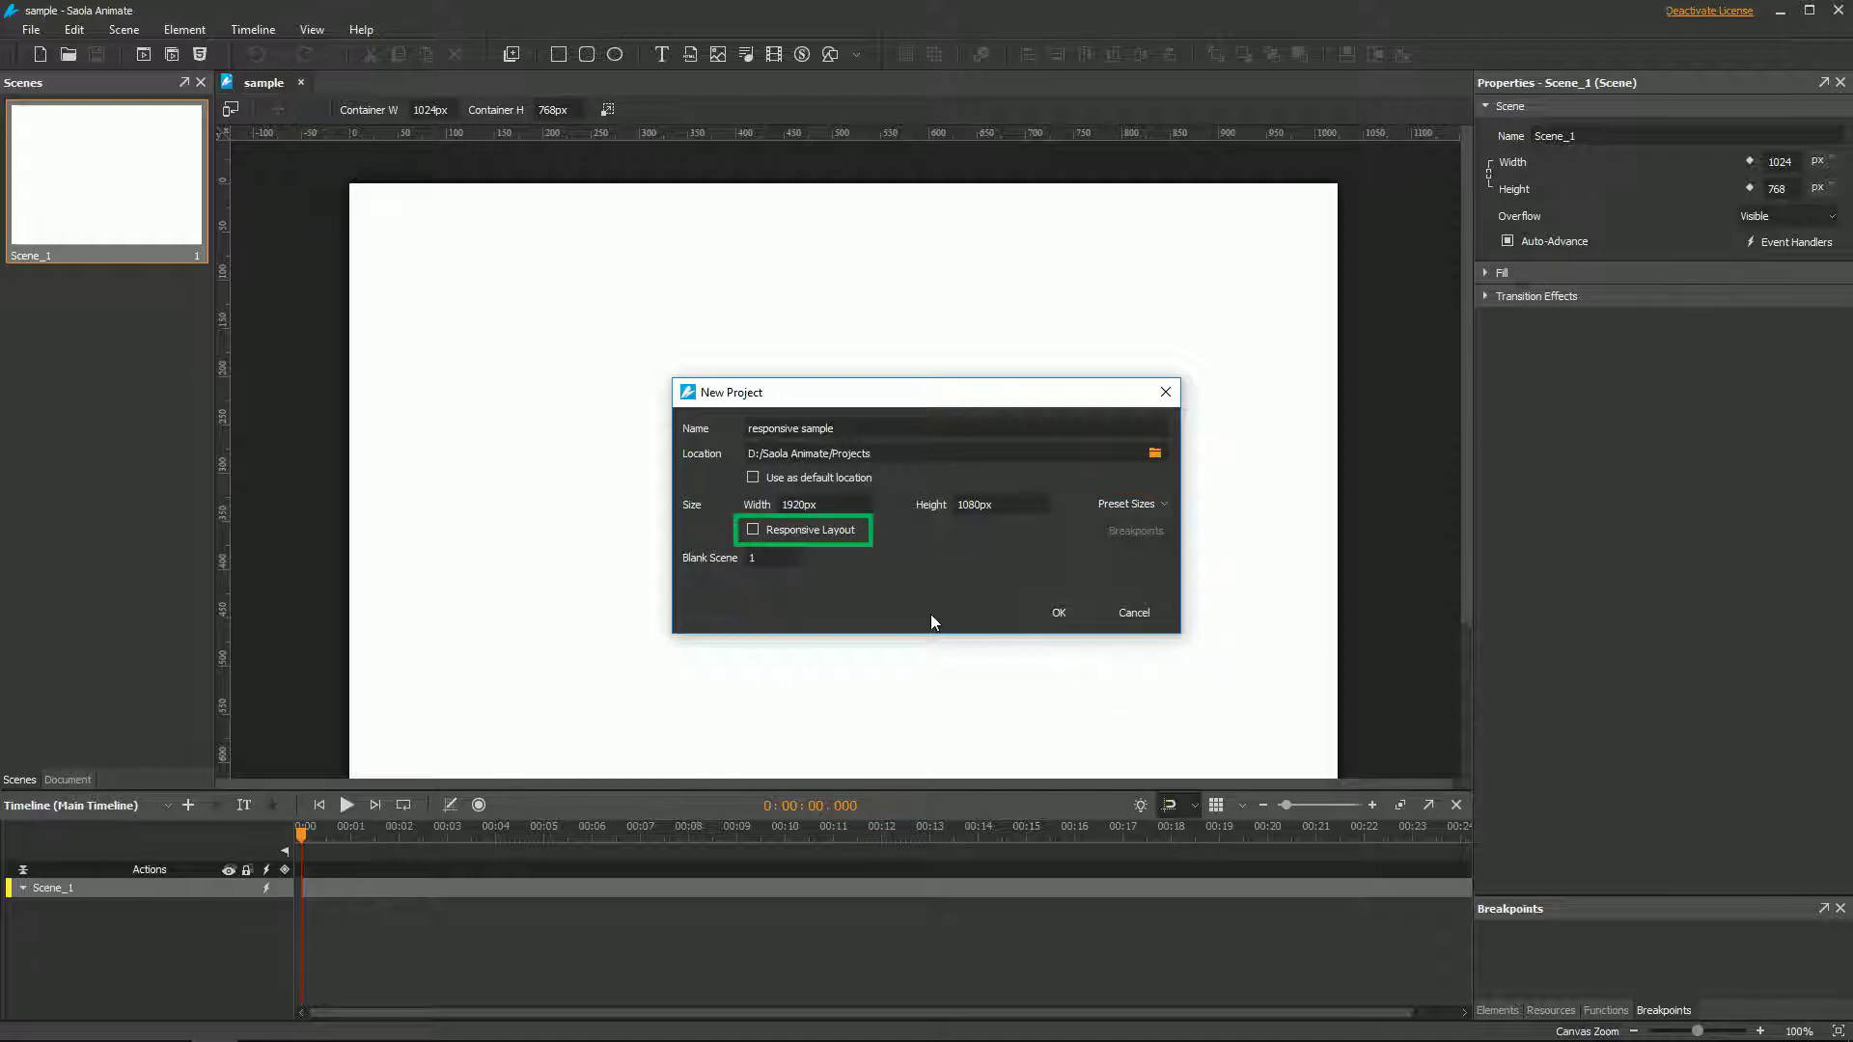
click(821, 533)
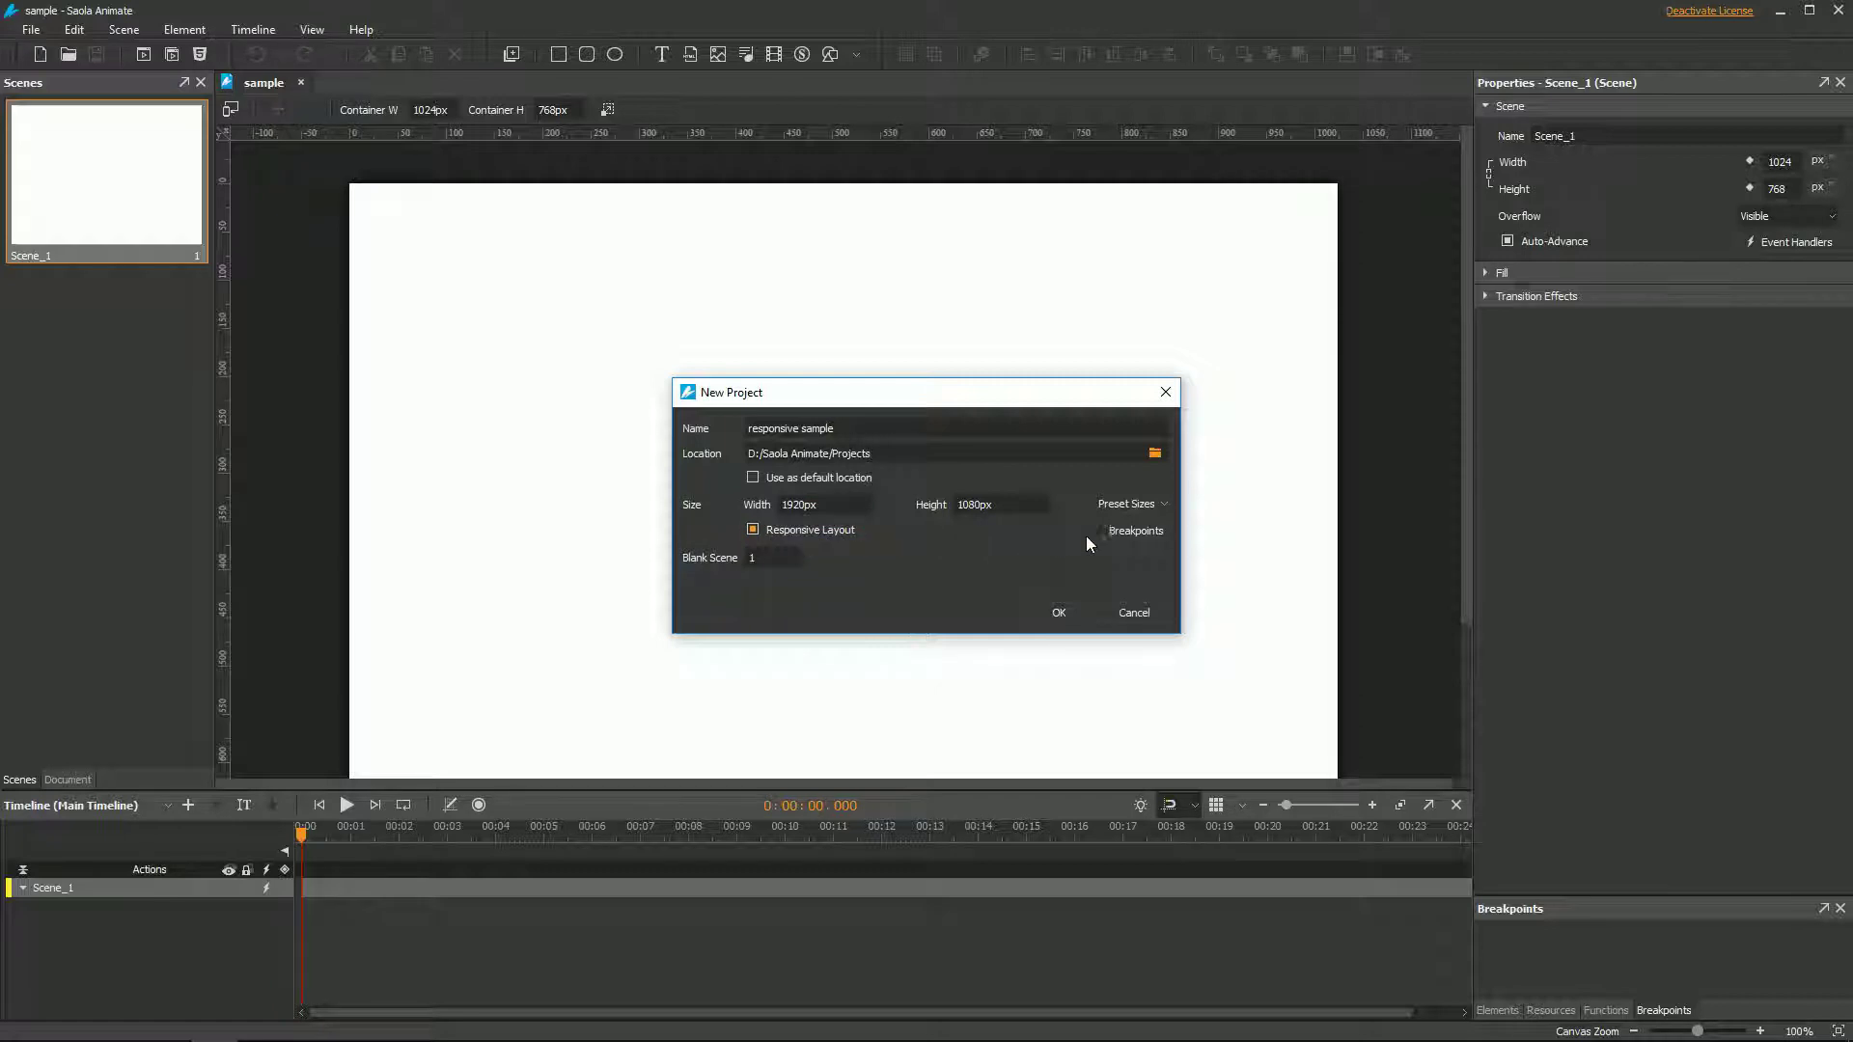
- Add a 600px horizontal breakpoint, uncheck 667 and 768, and confirm the breakpoints
click(1135, 531)
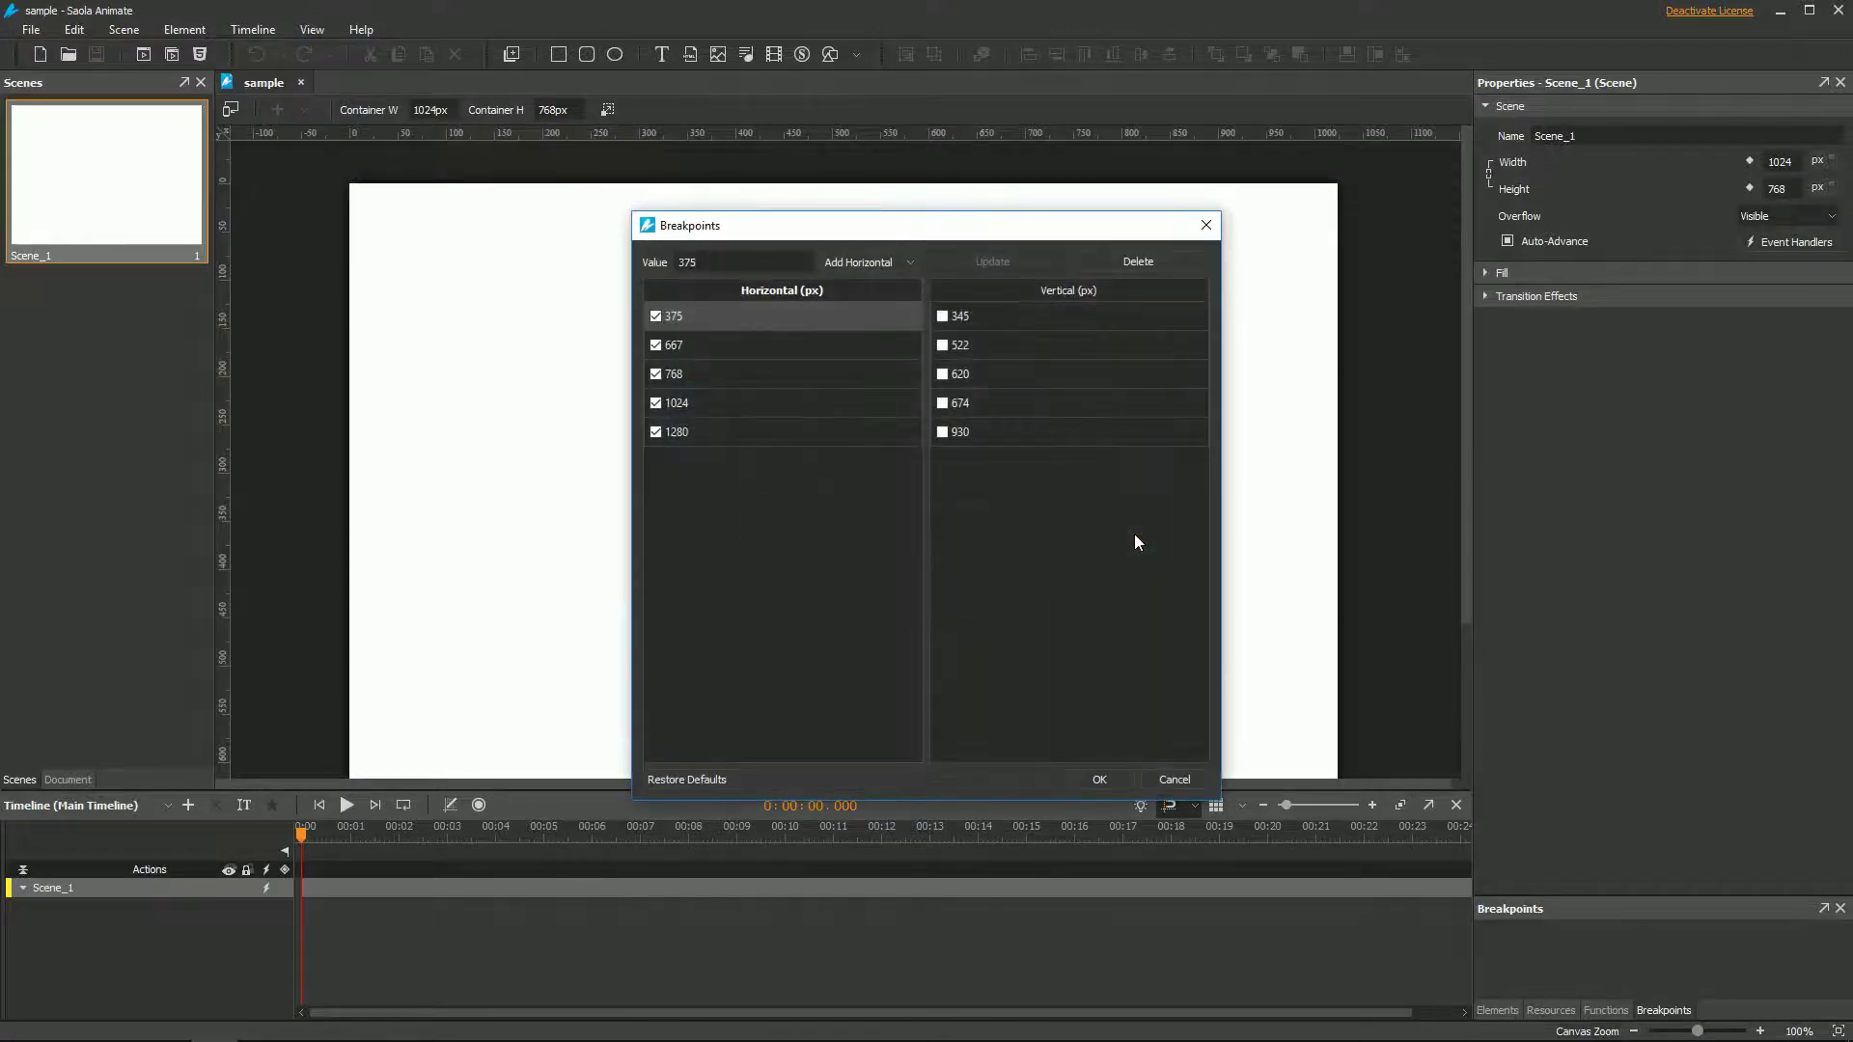
drag(760, 262, 638, 259)
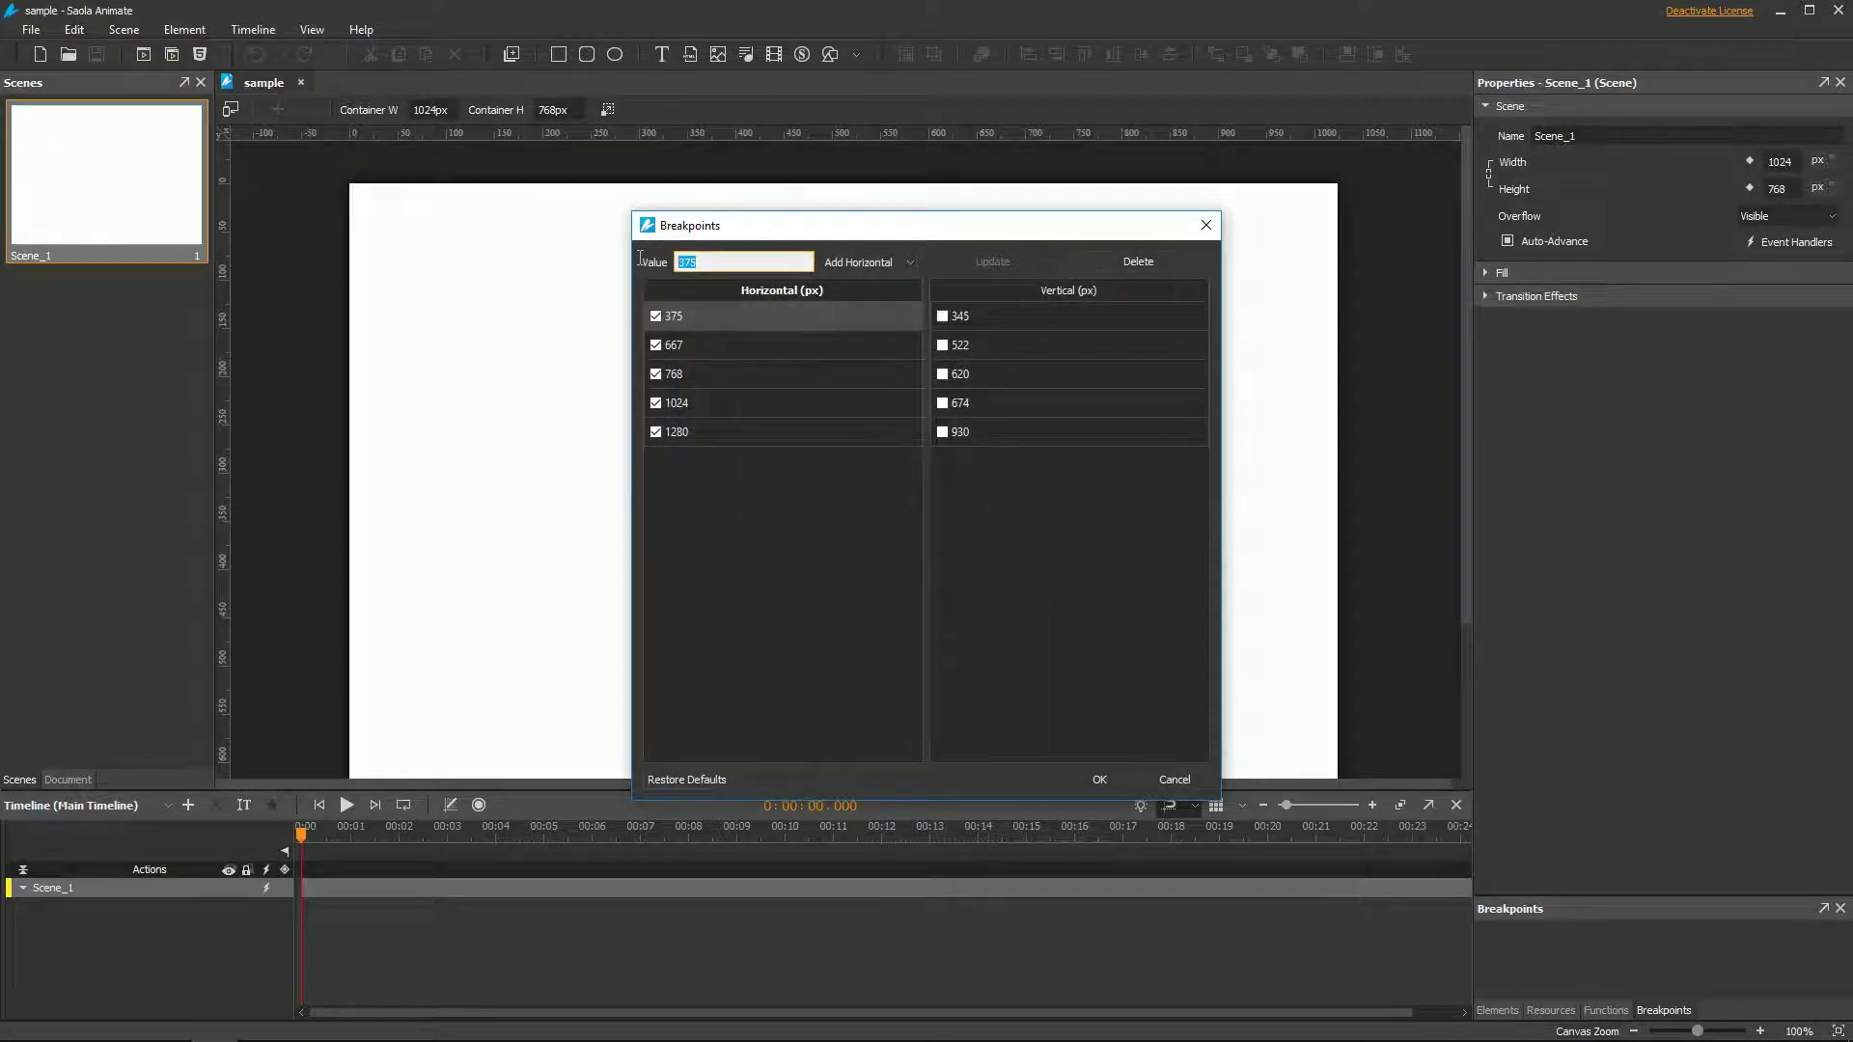
text(600)
click(858, 262)
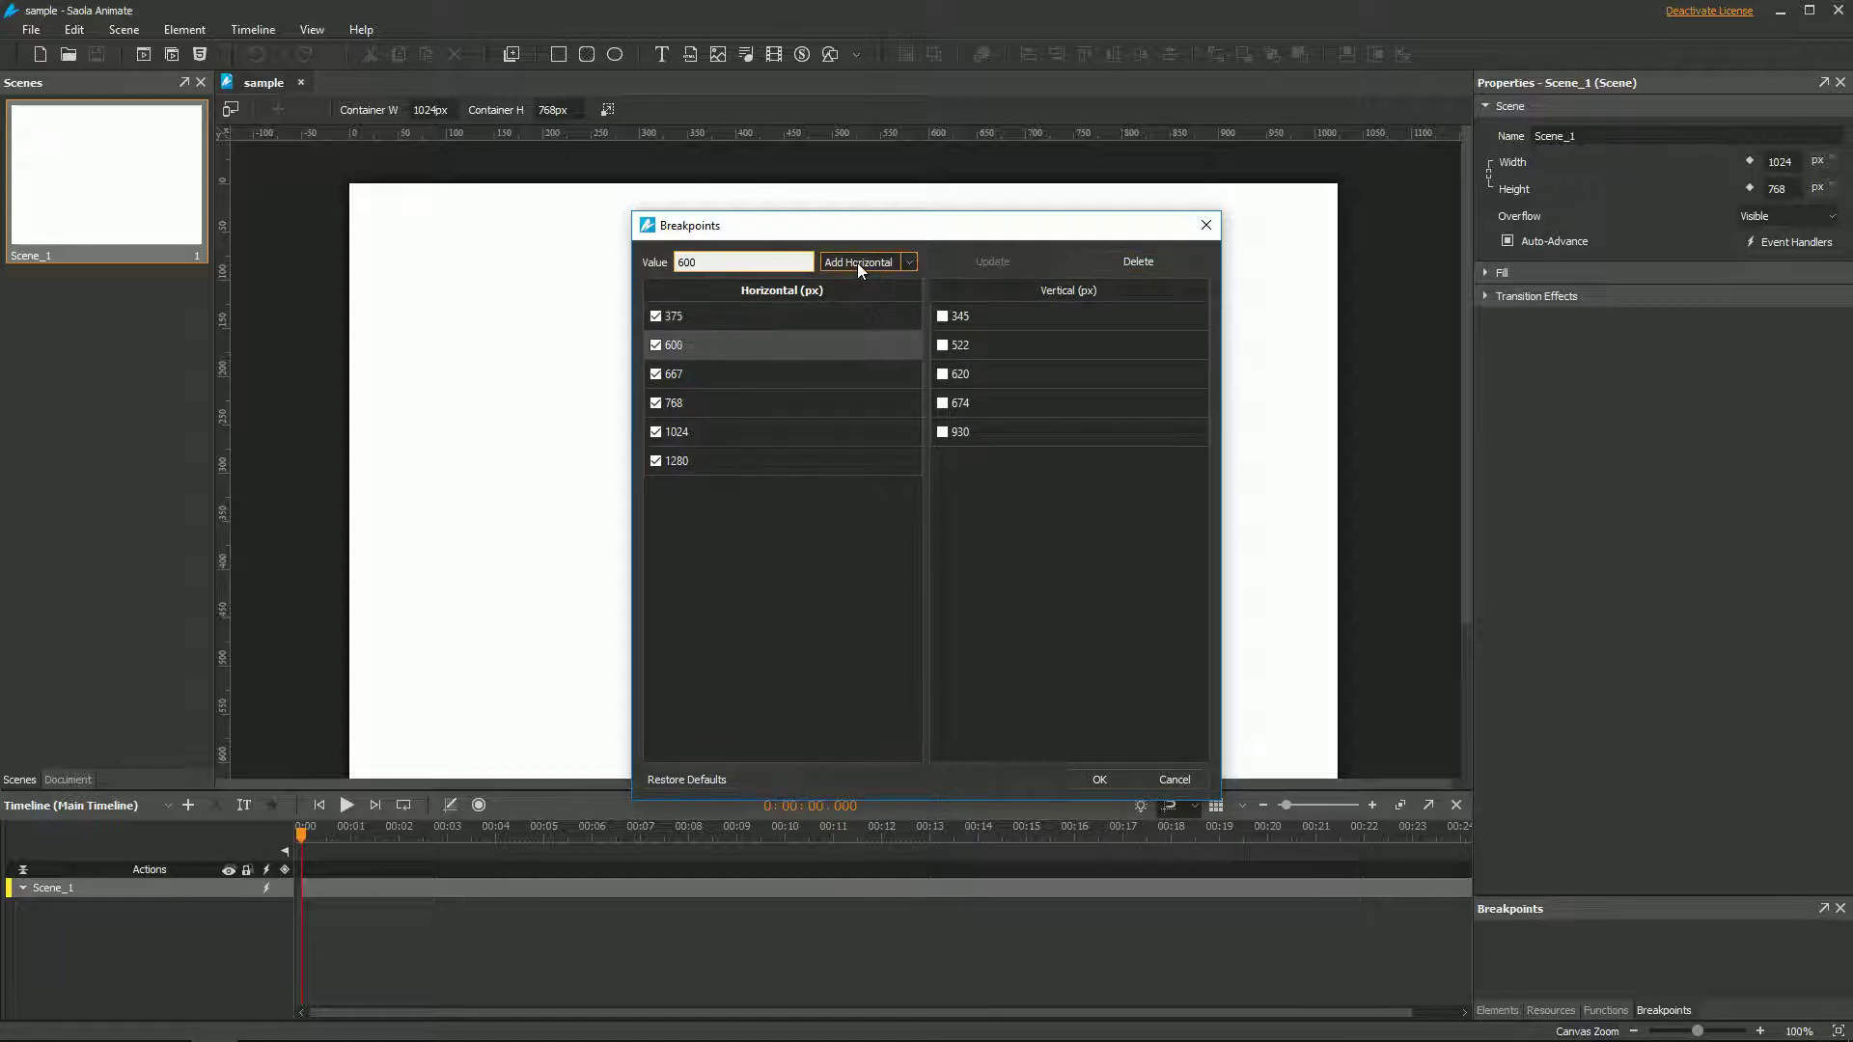
click(654, 375)
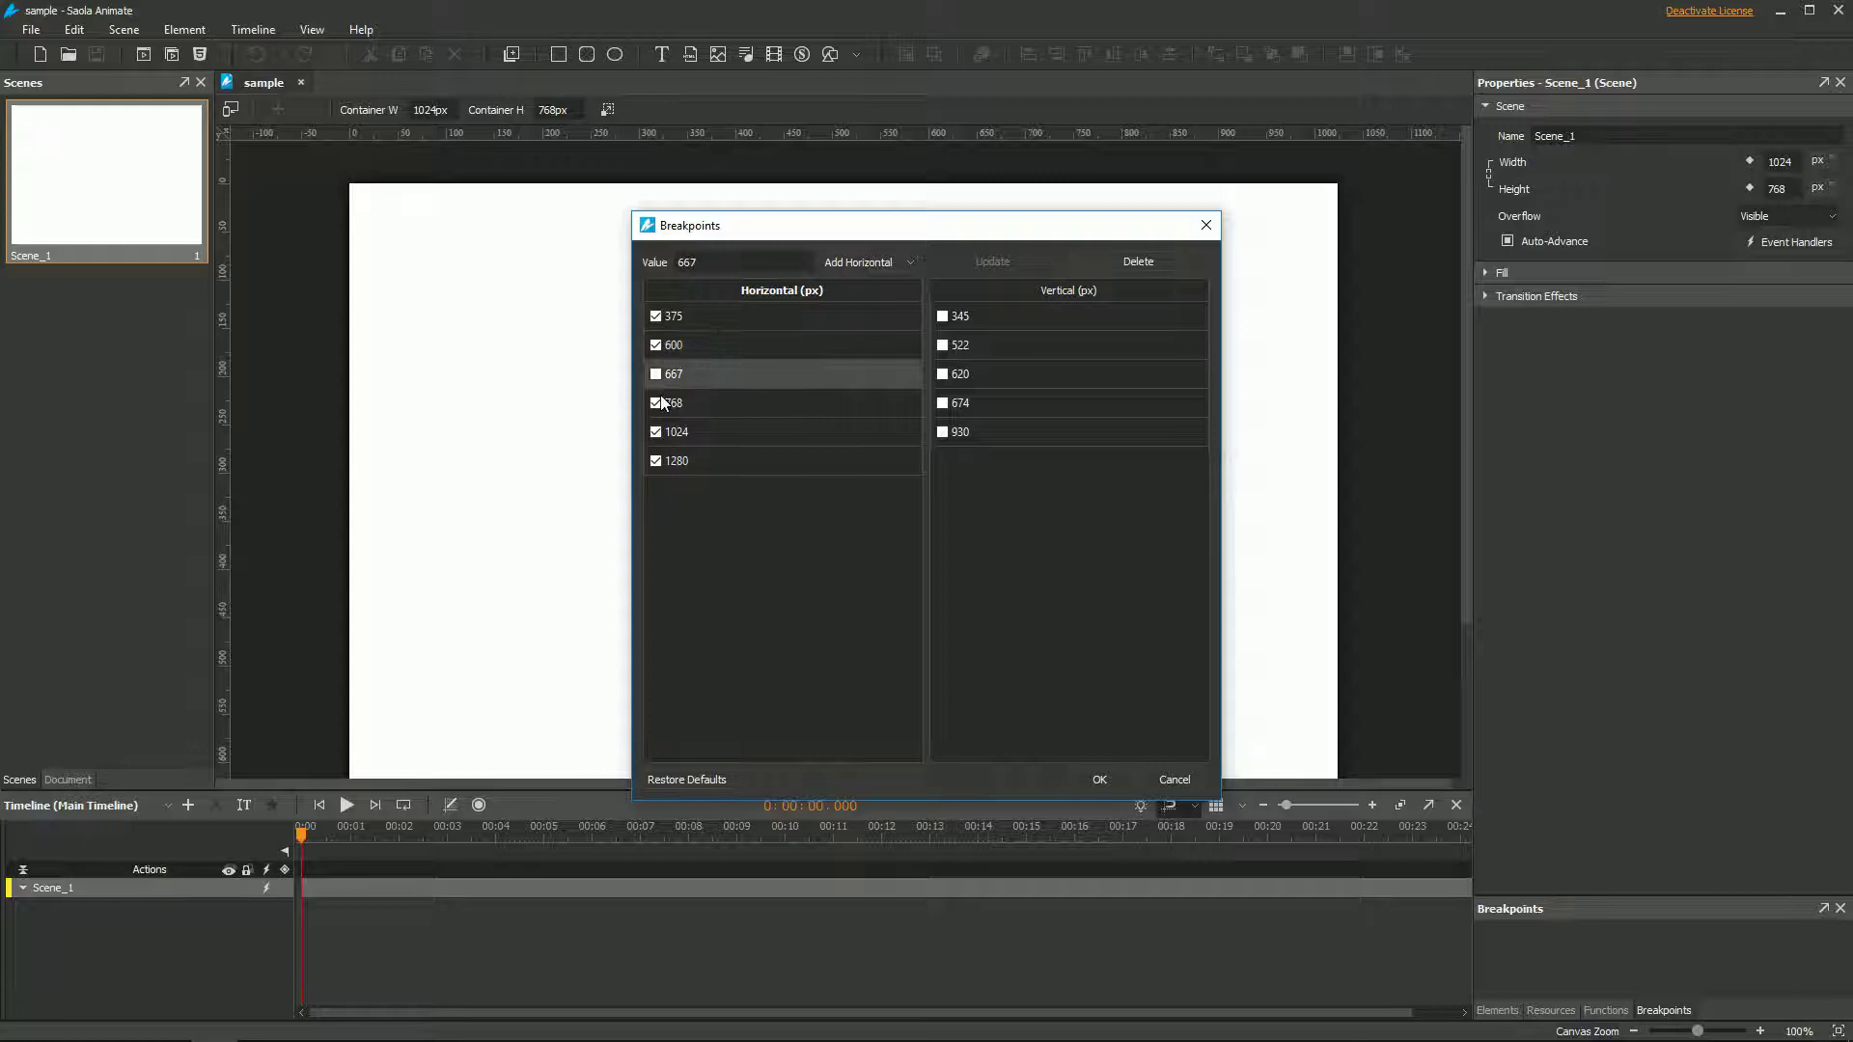
click(656, 404)
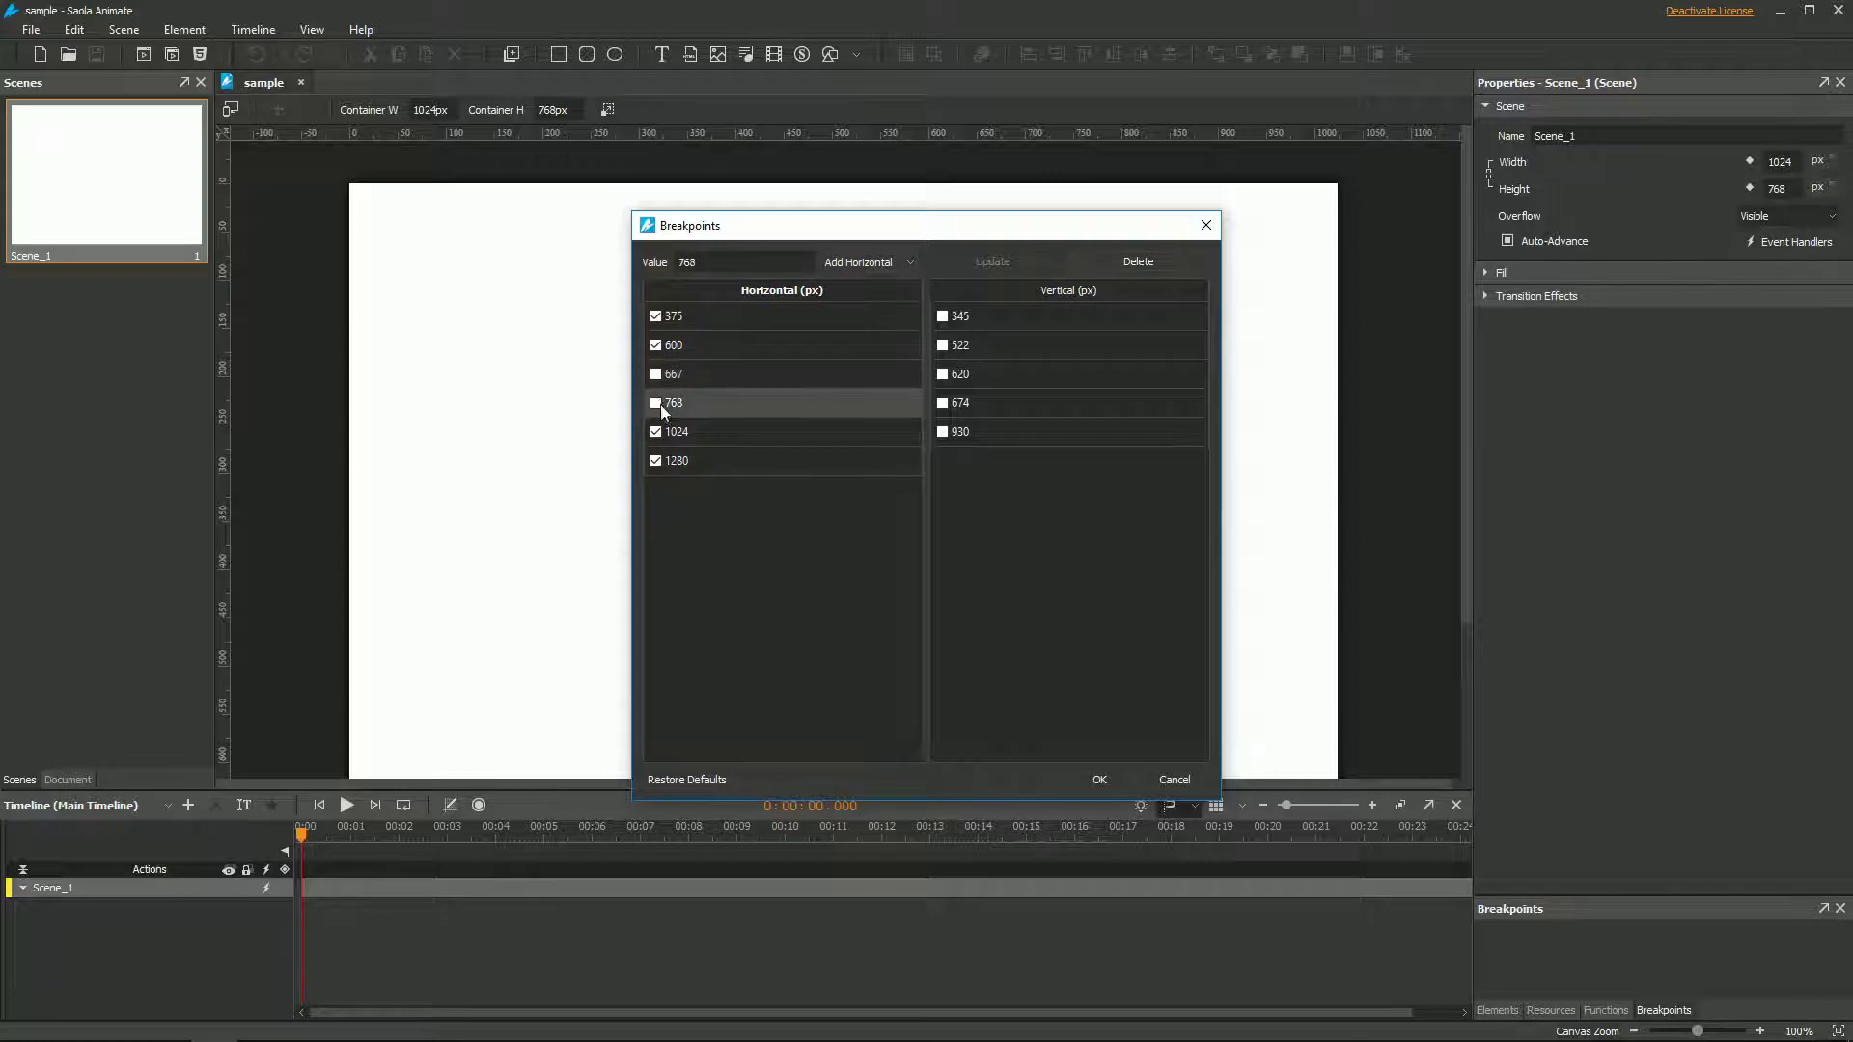
click(1093, 776)
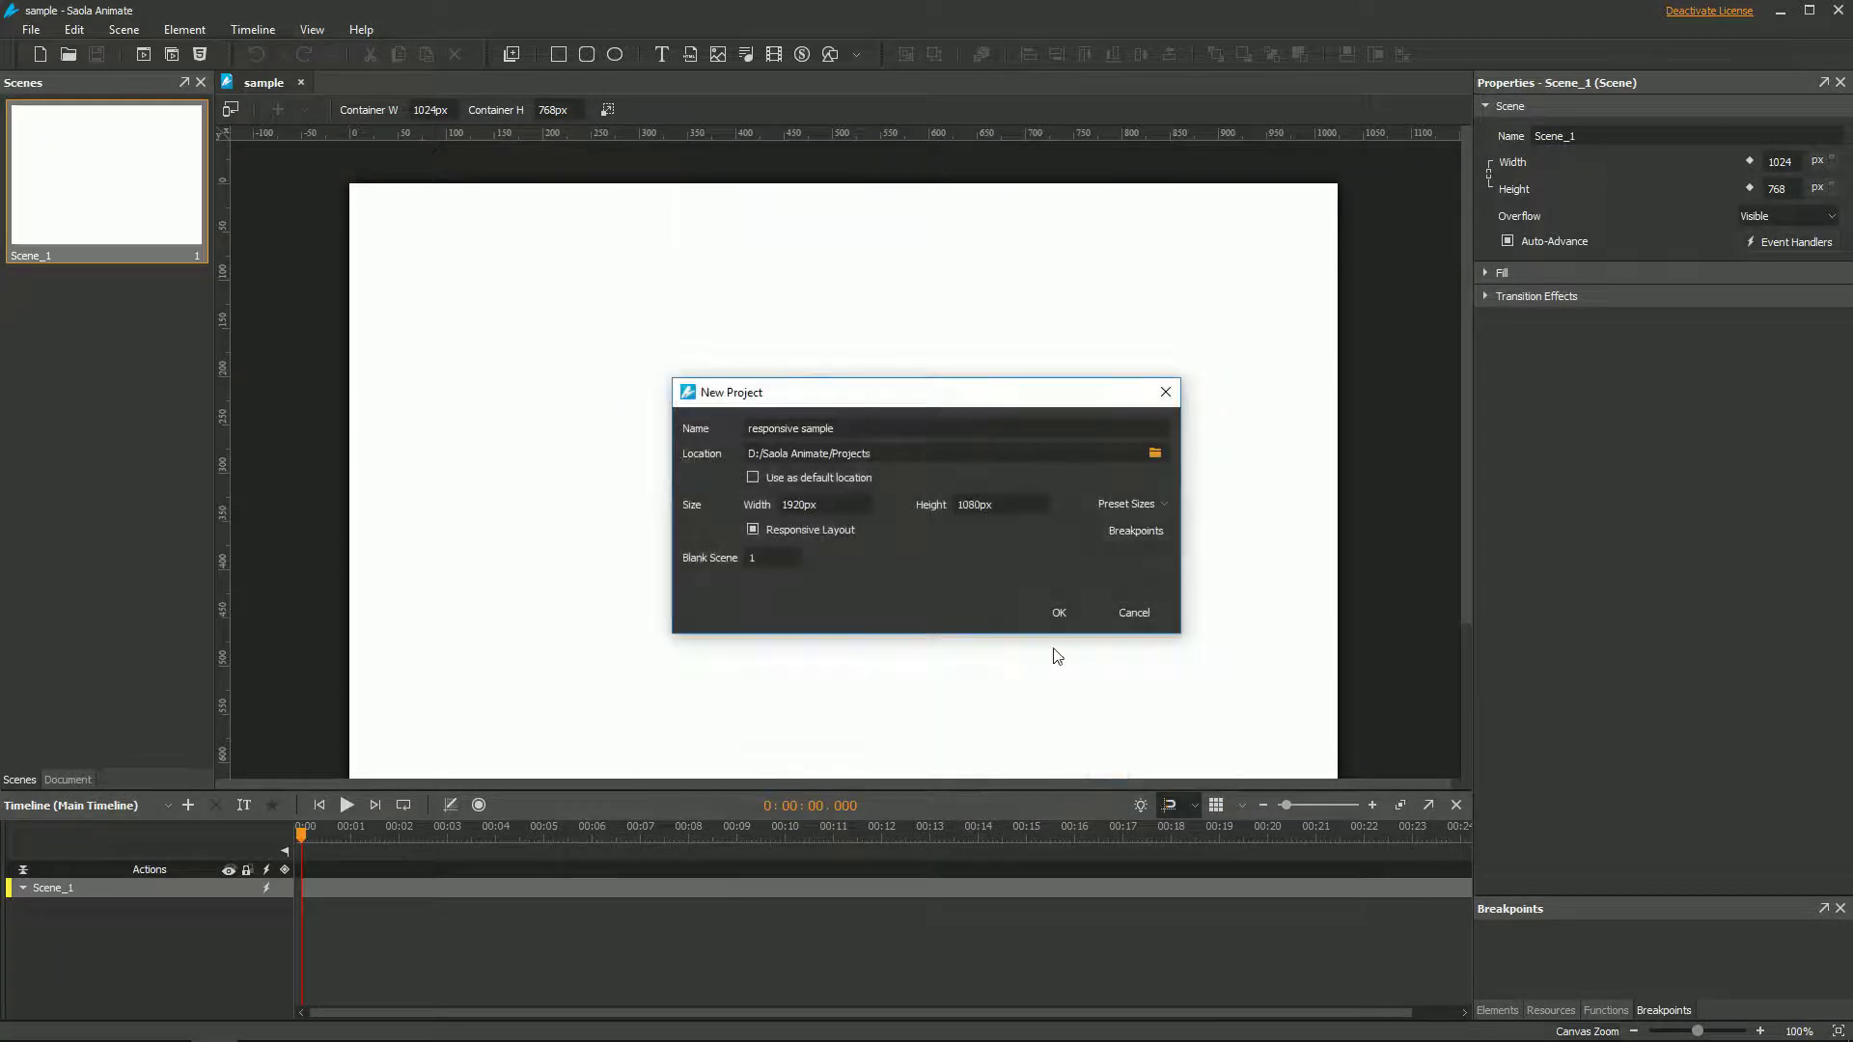
- Create the responsive sample project and expand its document properties and breakpoints panel
click(1041, 612)
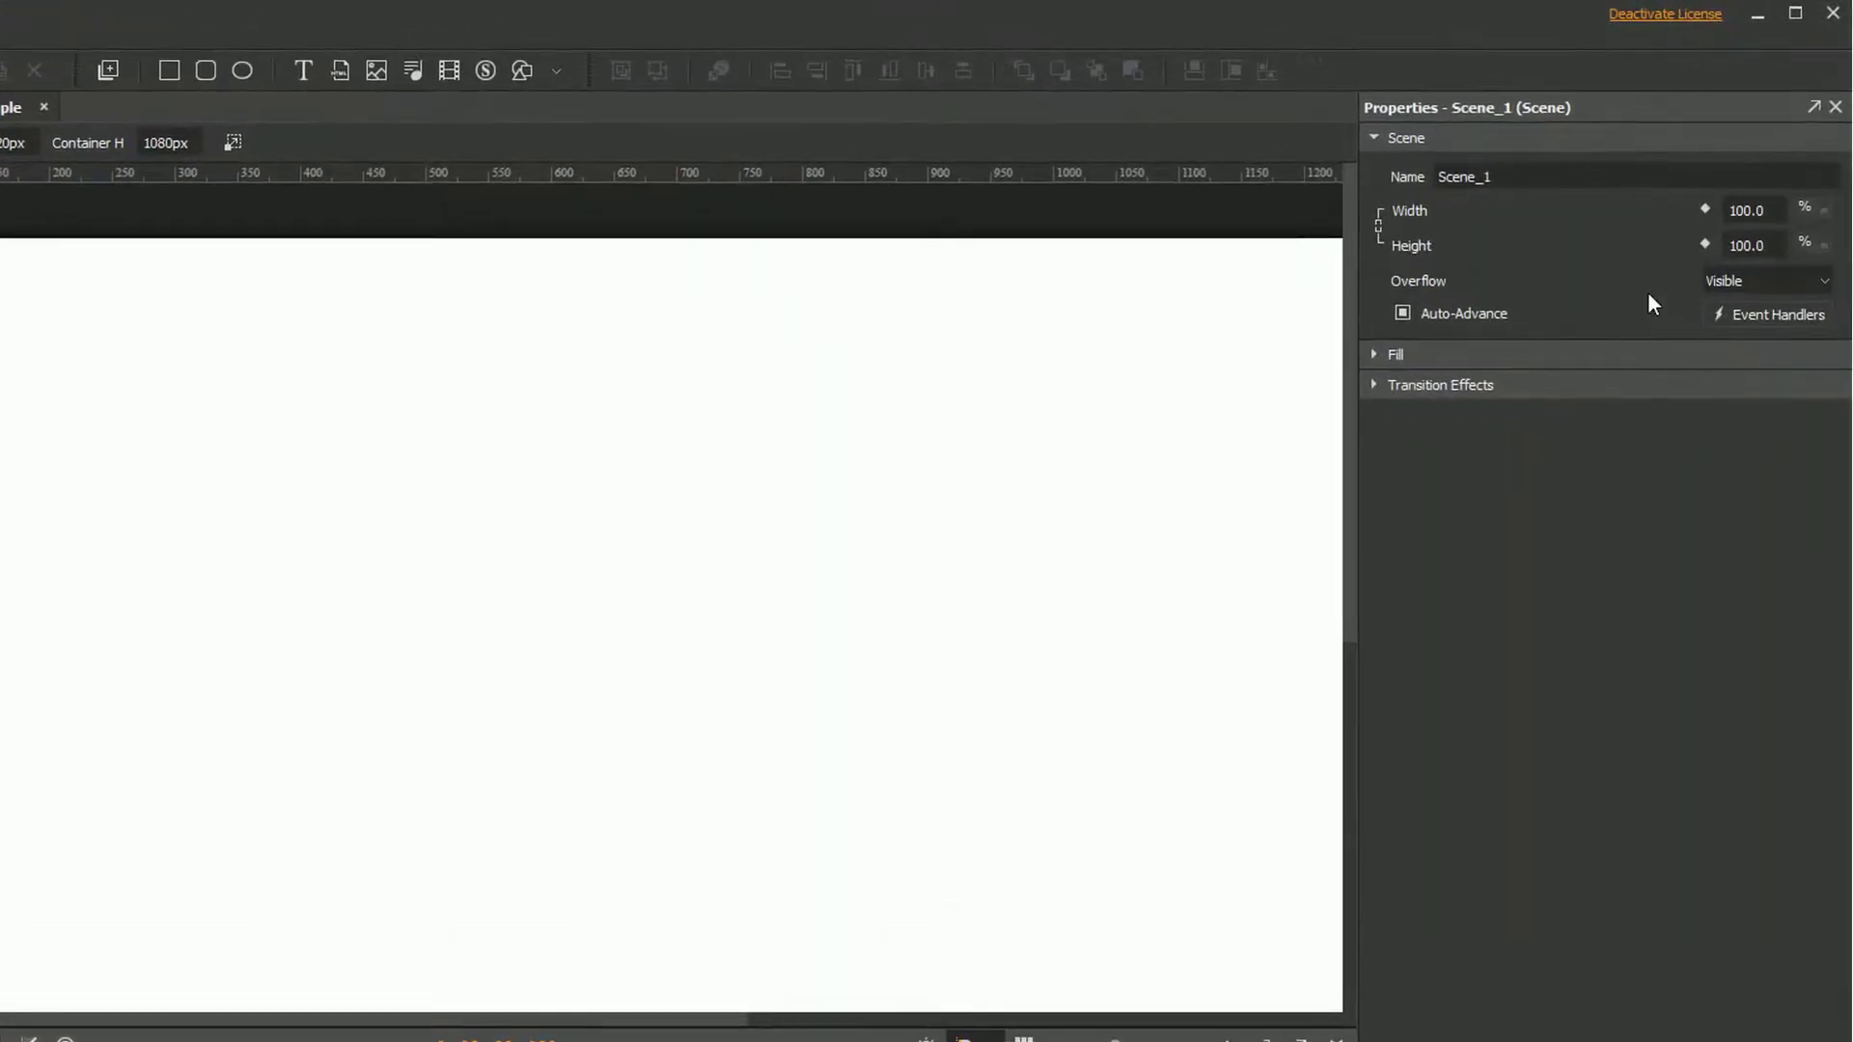
click(1785, 160)
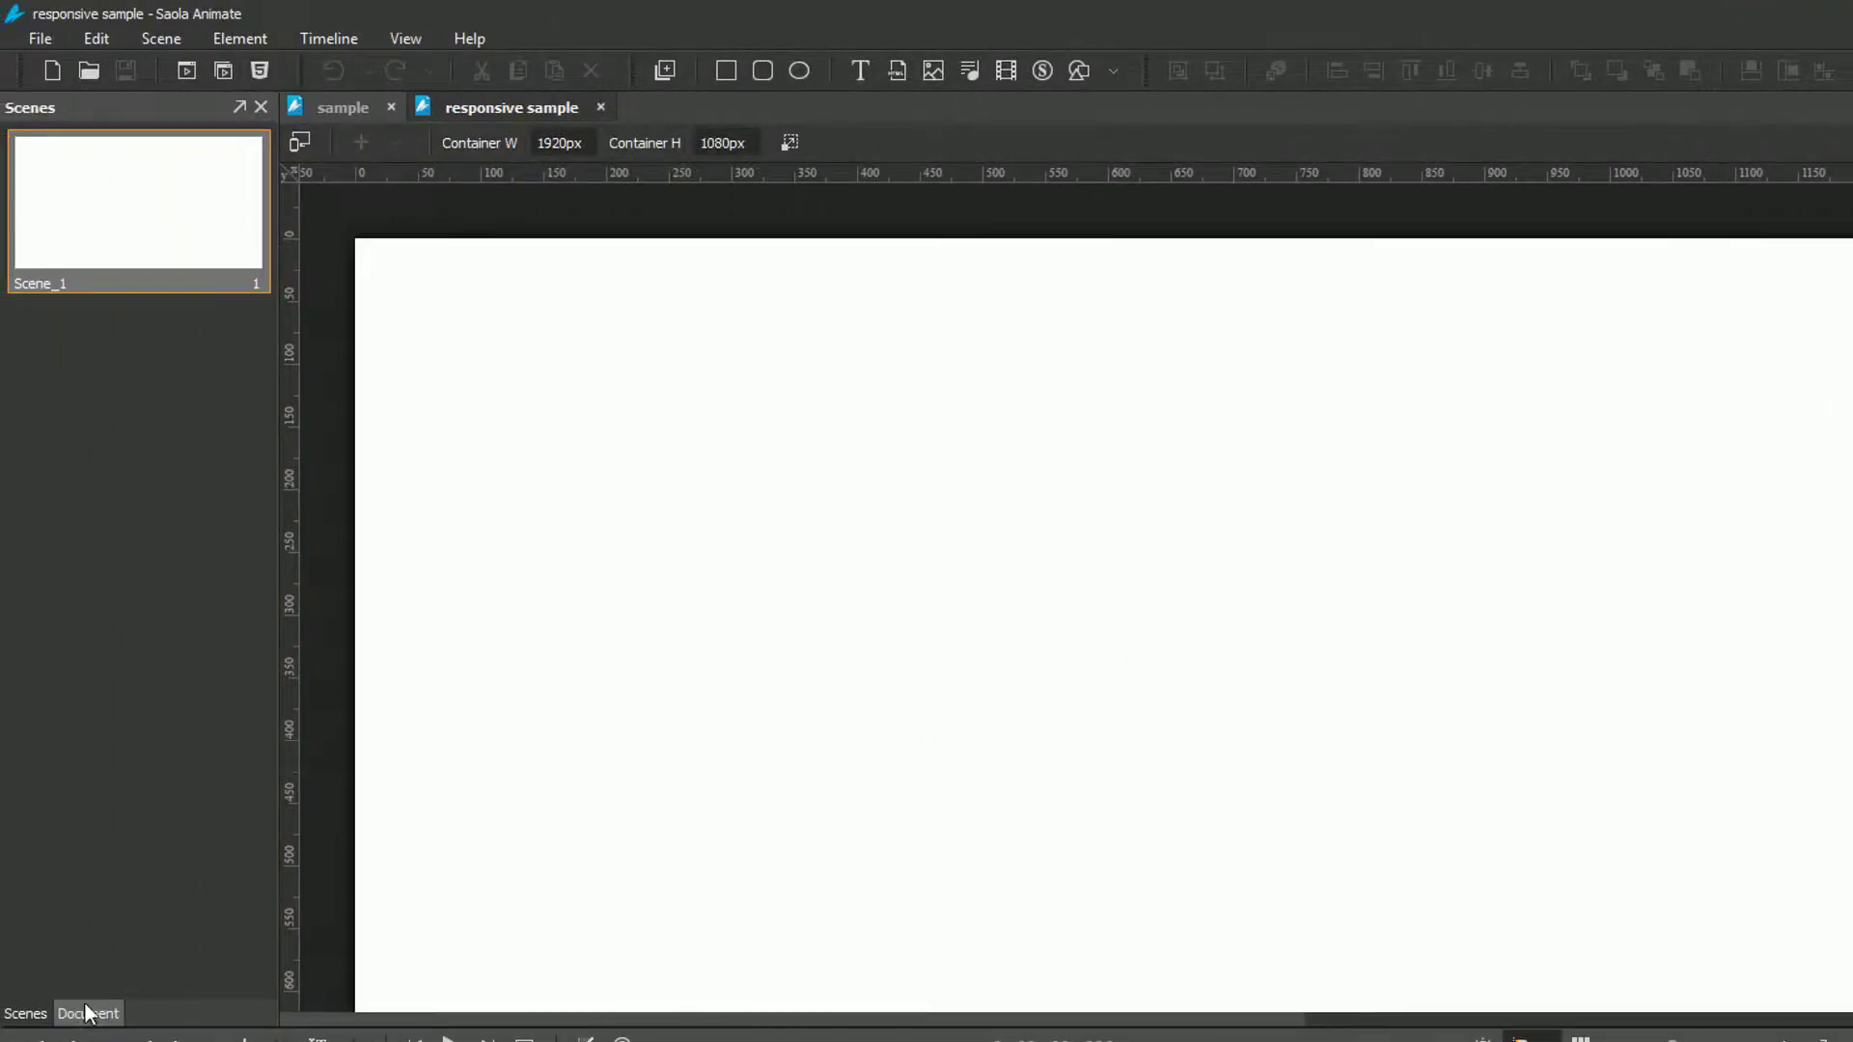
click(87, 1013)
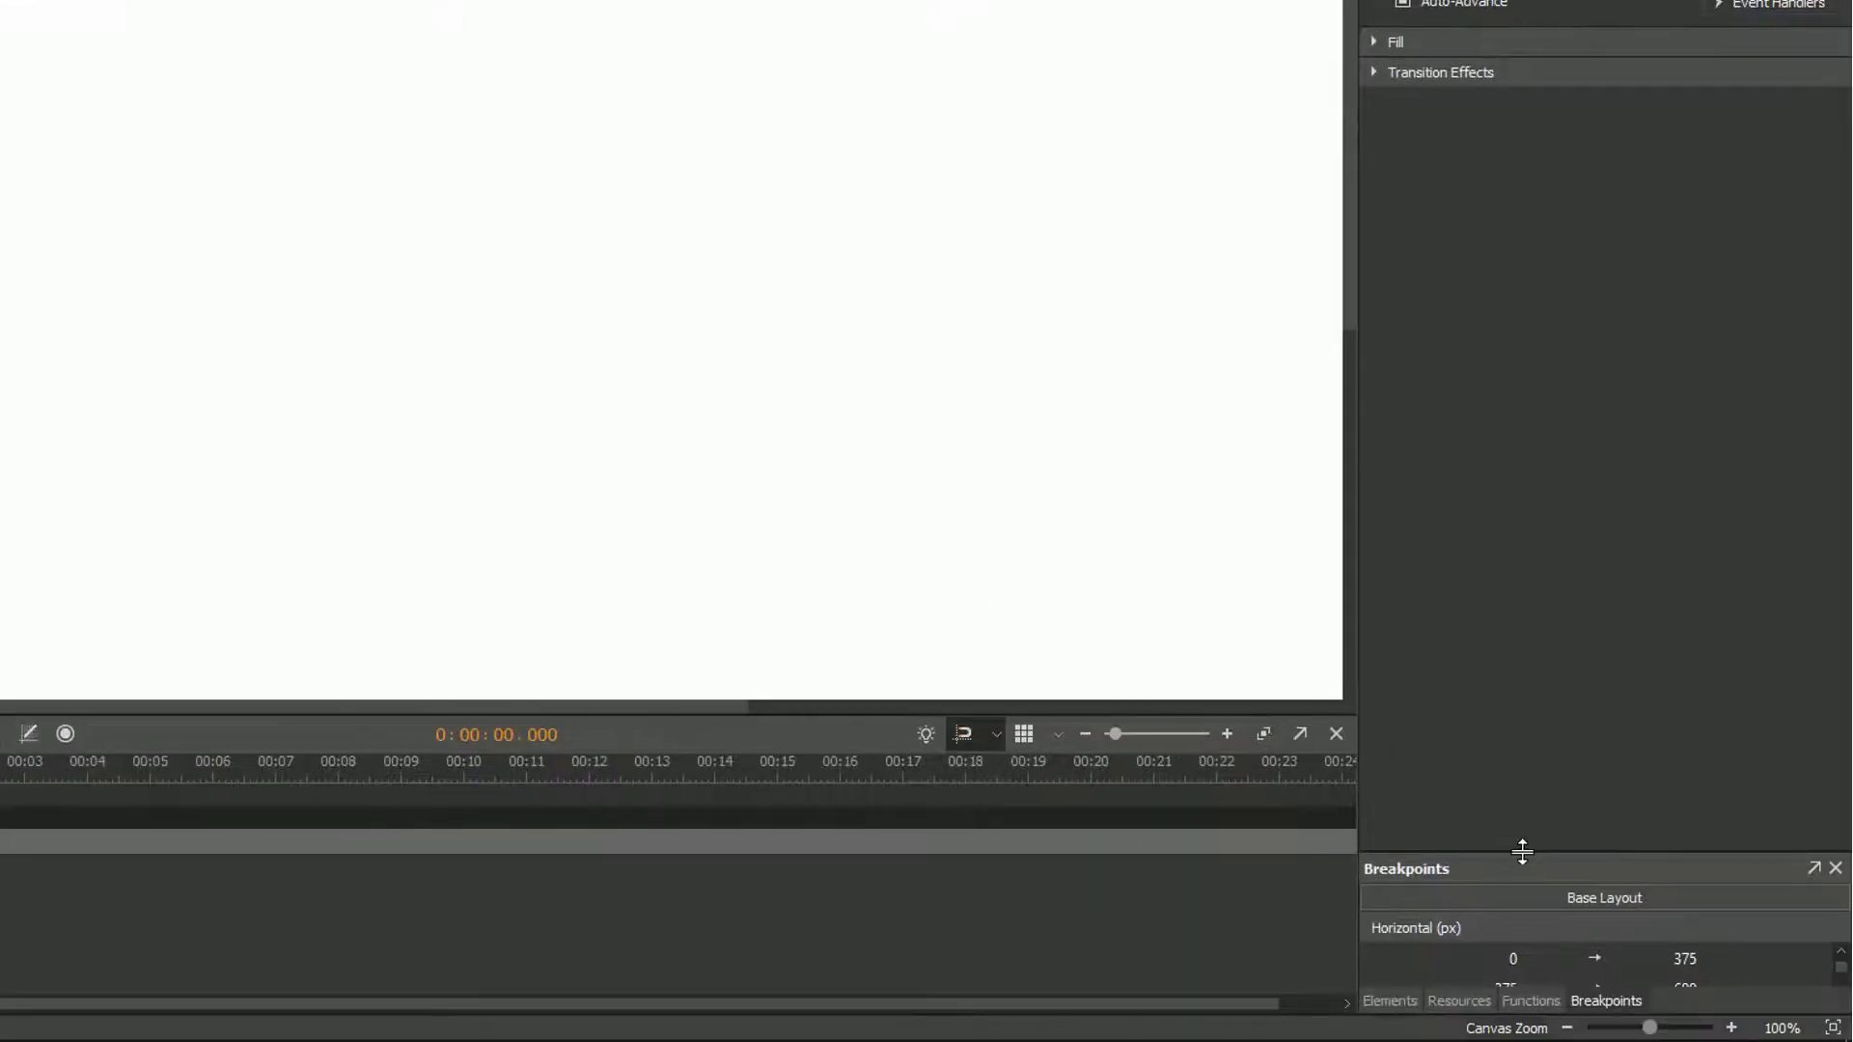
drag(1521, 851, 1477, 620)
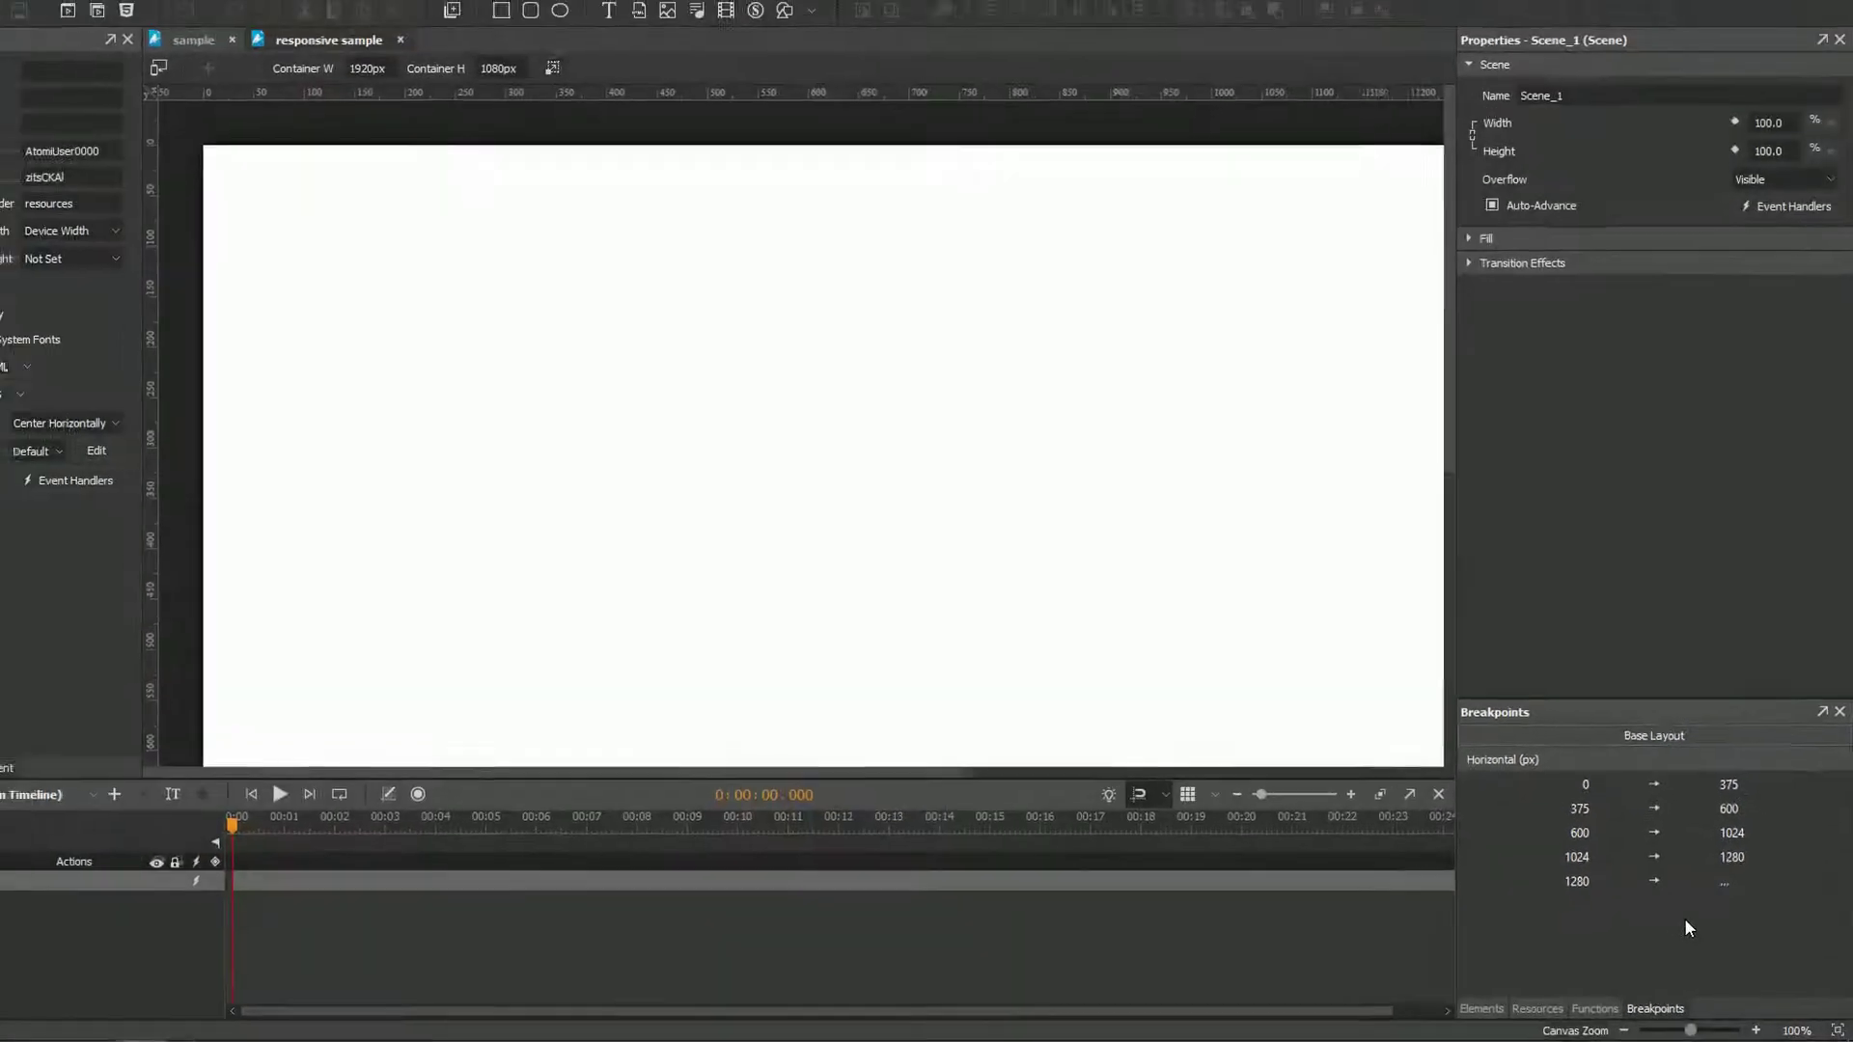
- Preview the breakpoint layouts, then make the sample project's scene width 100%
click(1690, 843)
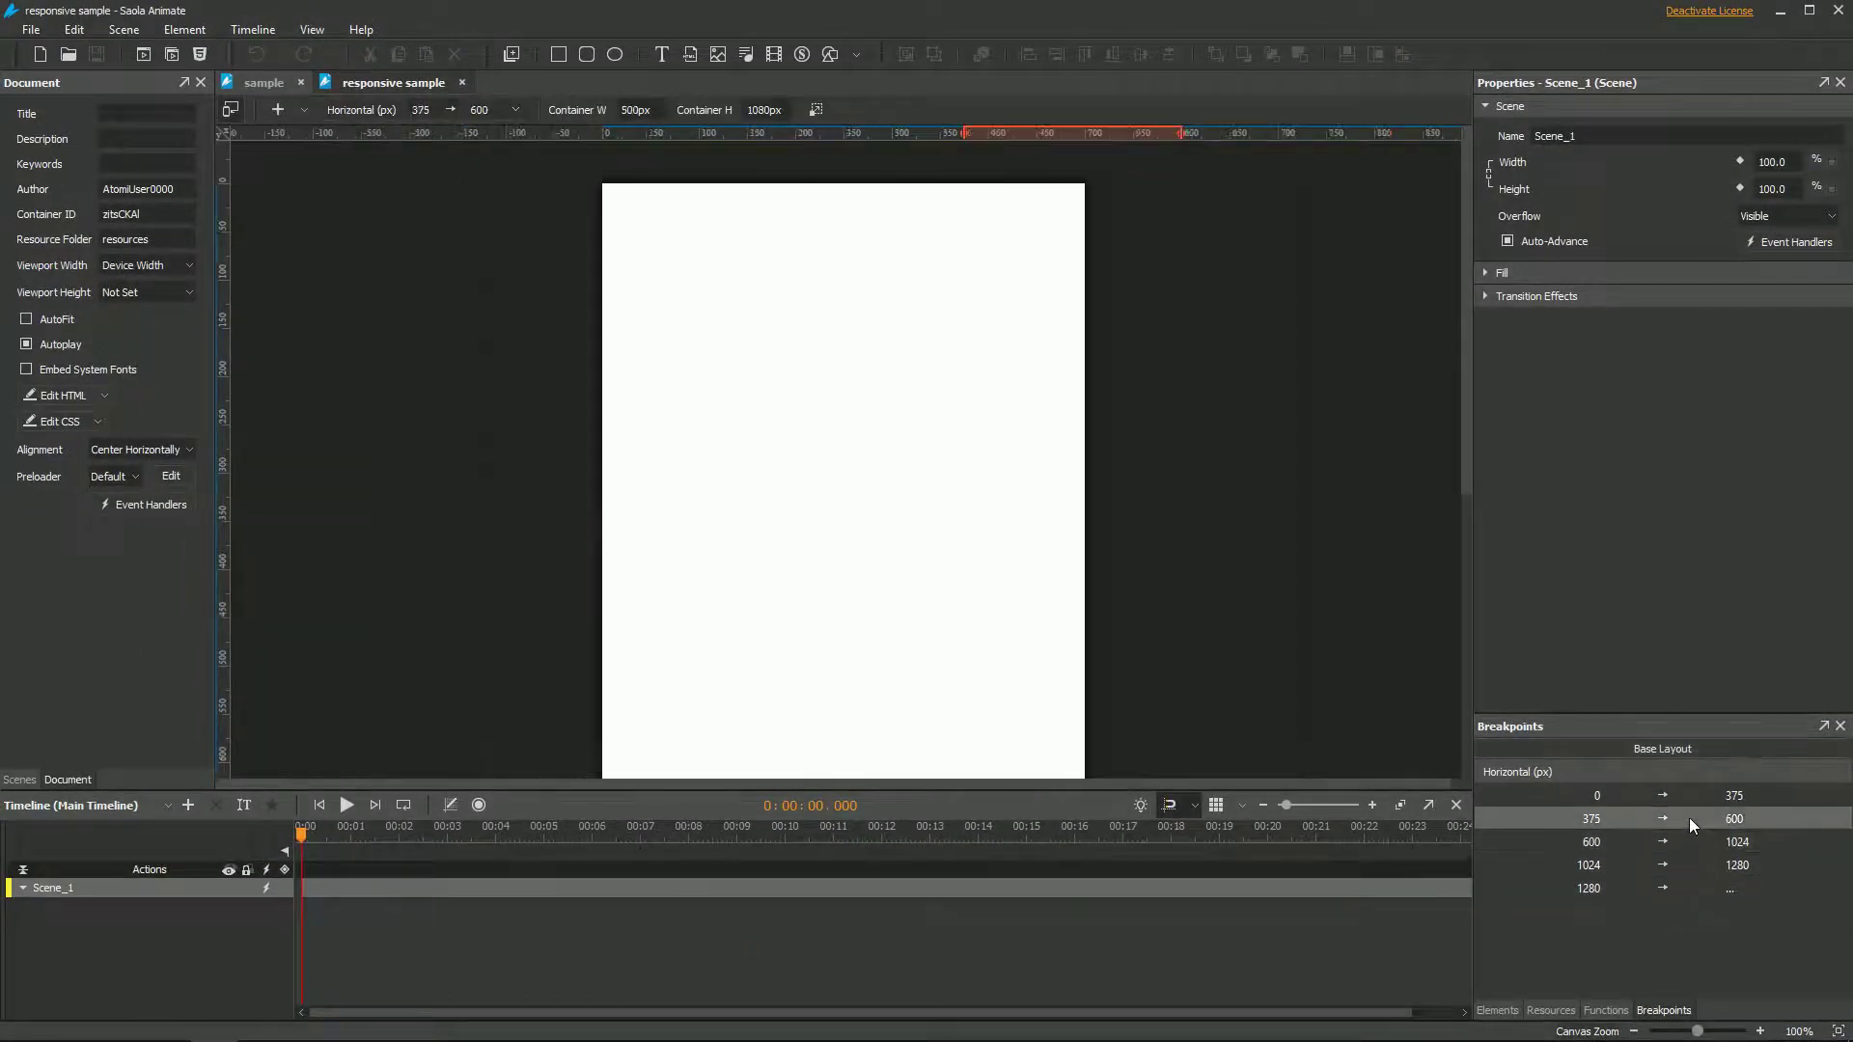
click(1685, 795)
click(1670, 750)
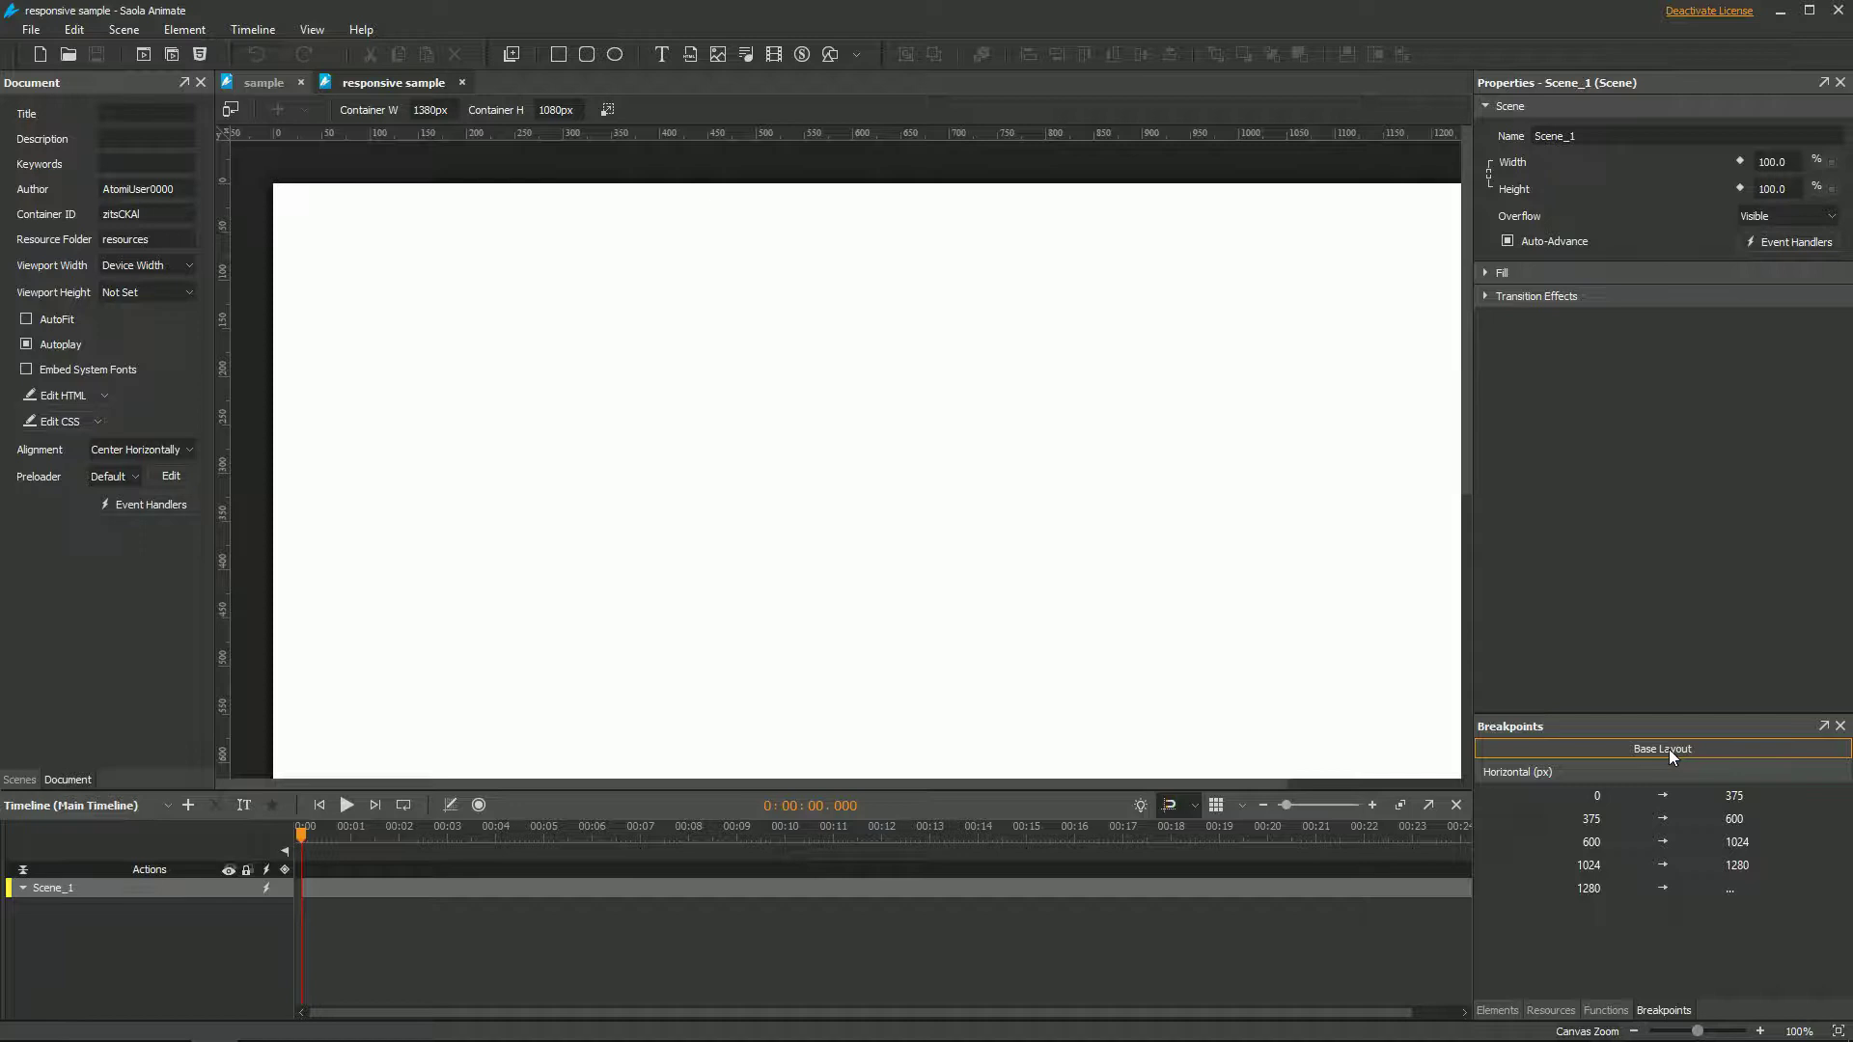
click(267, 85)
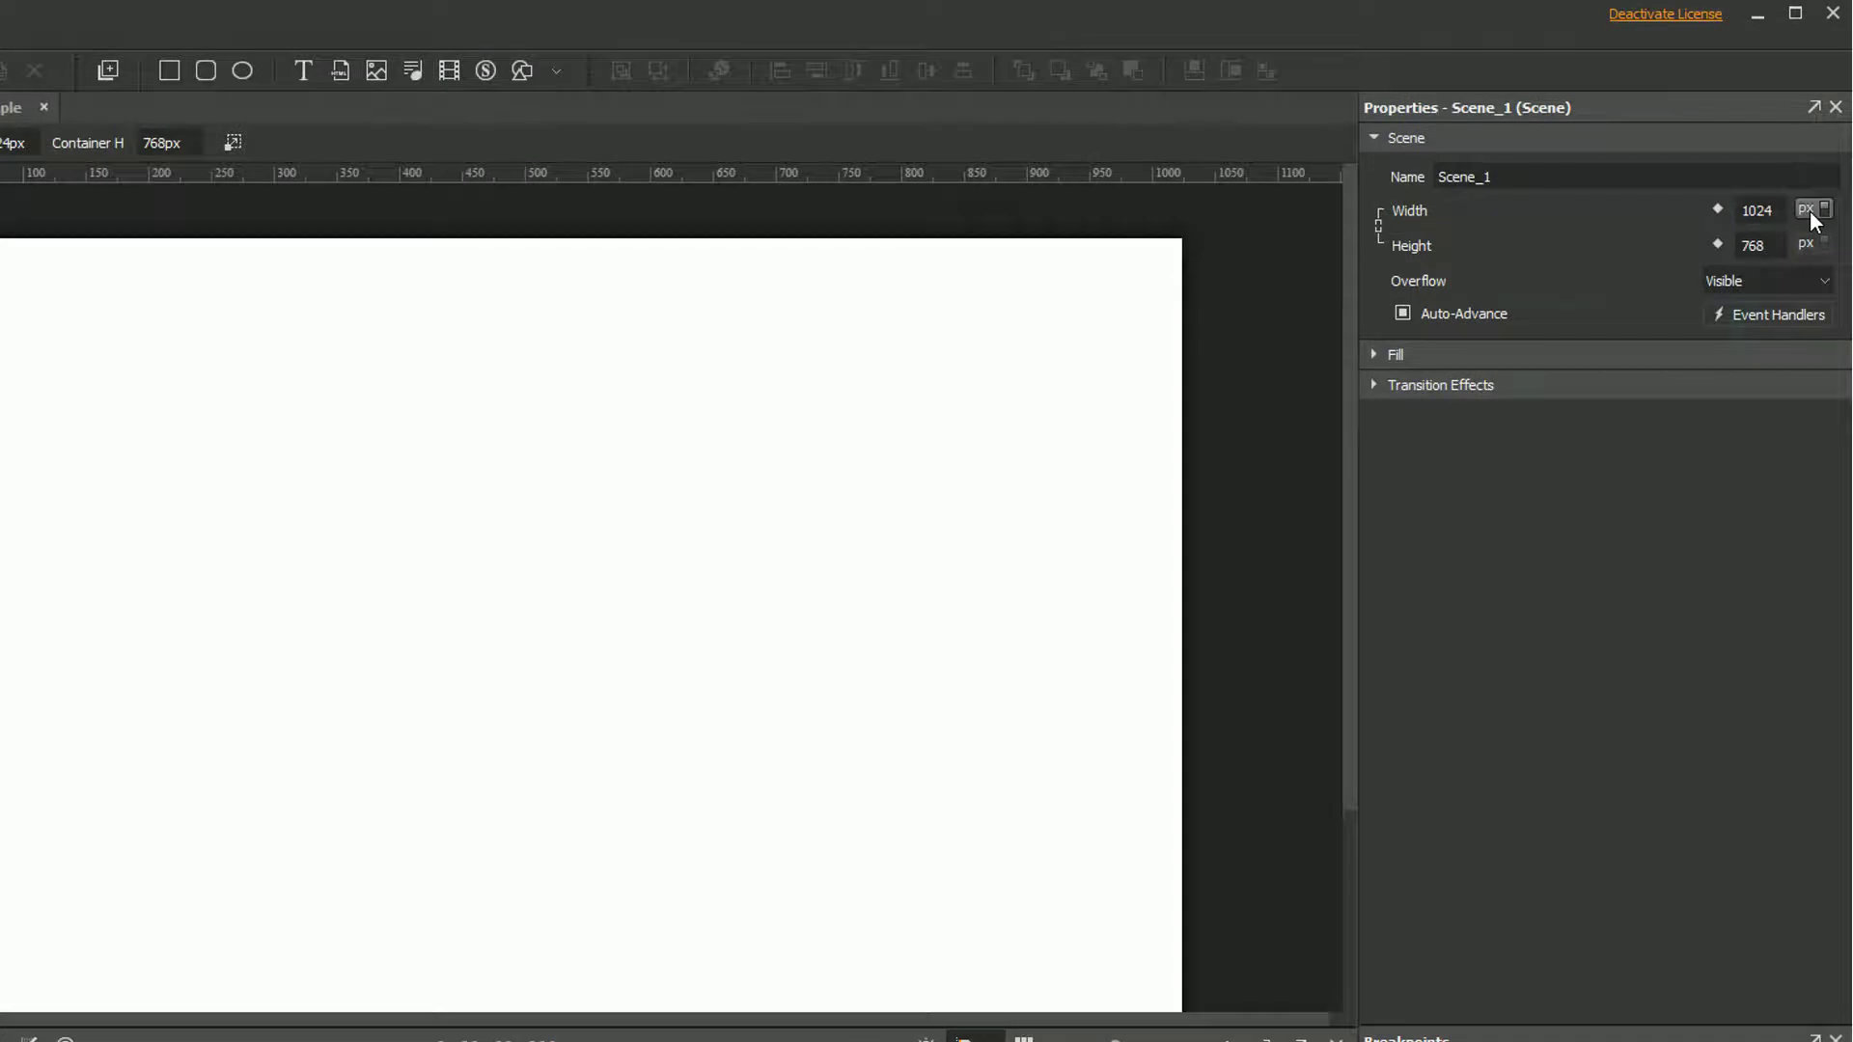
click(1807, 210)
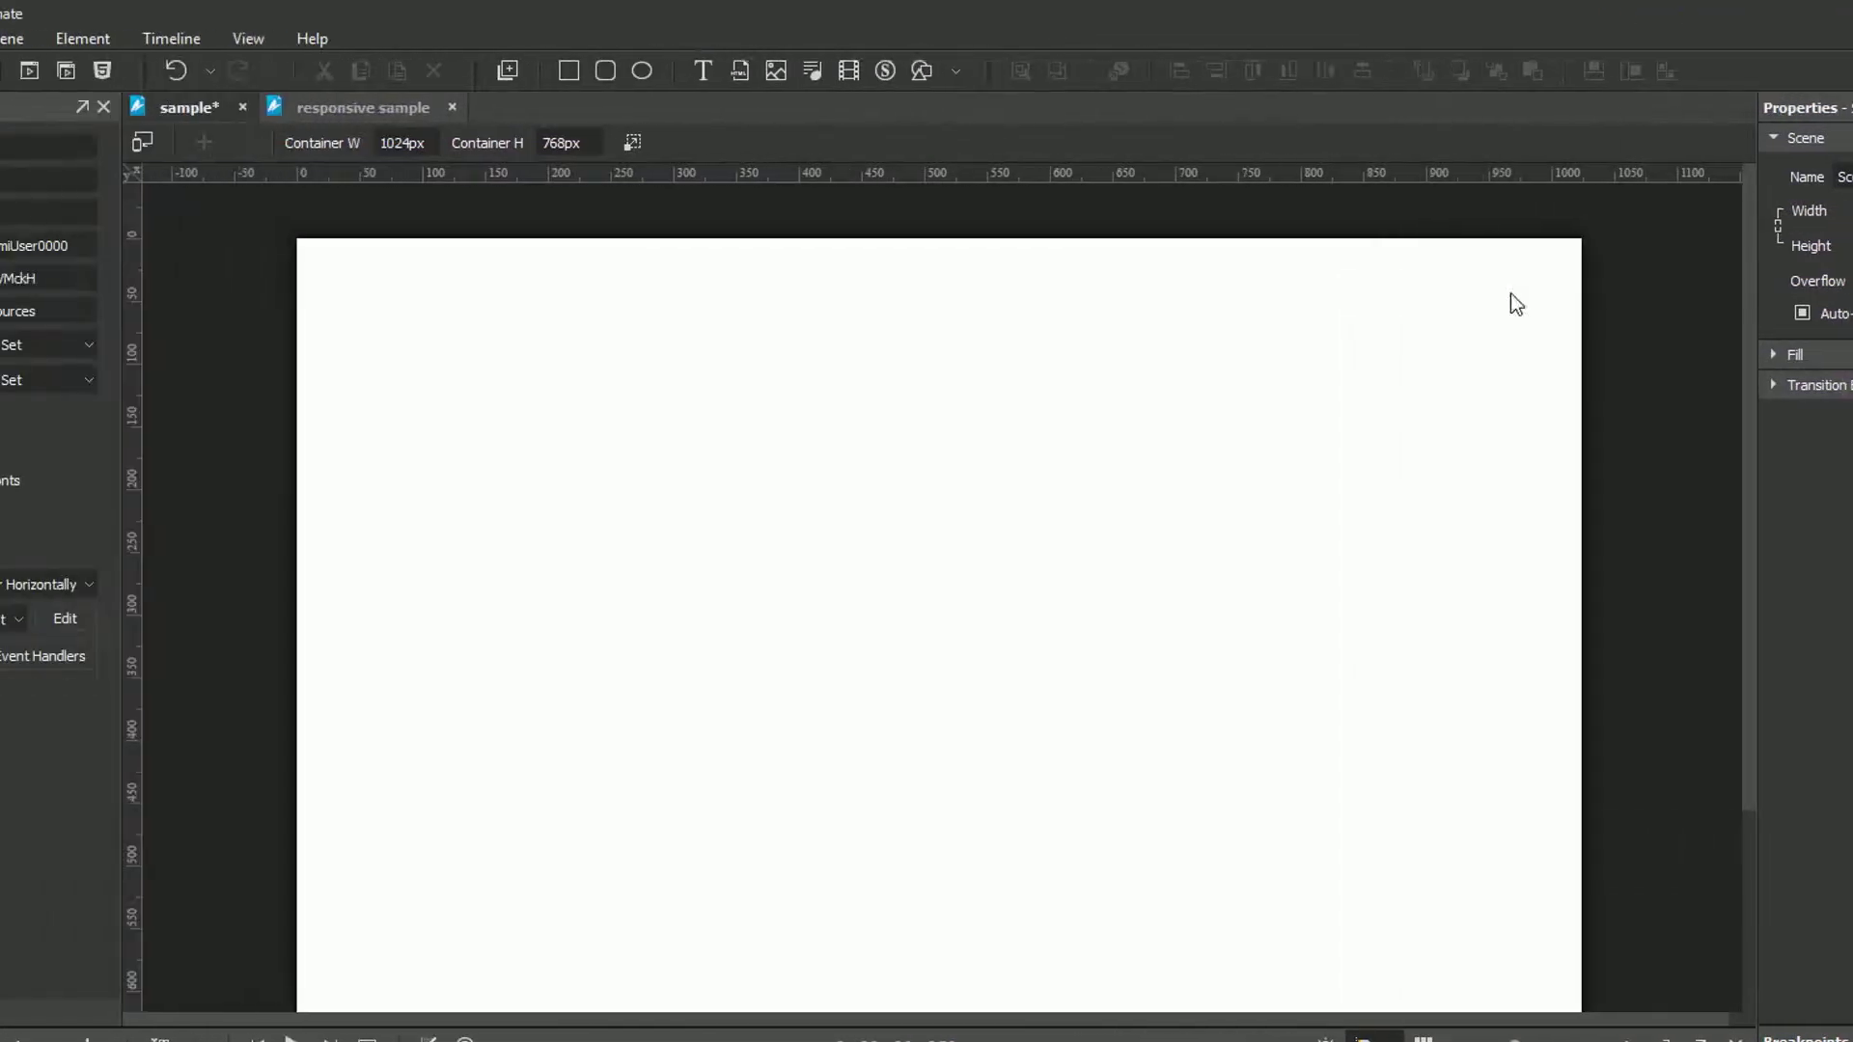
- Set Viewport Width to Device Width and keep Viewport Height at Not Set
click(247, 347)
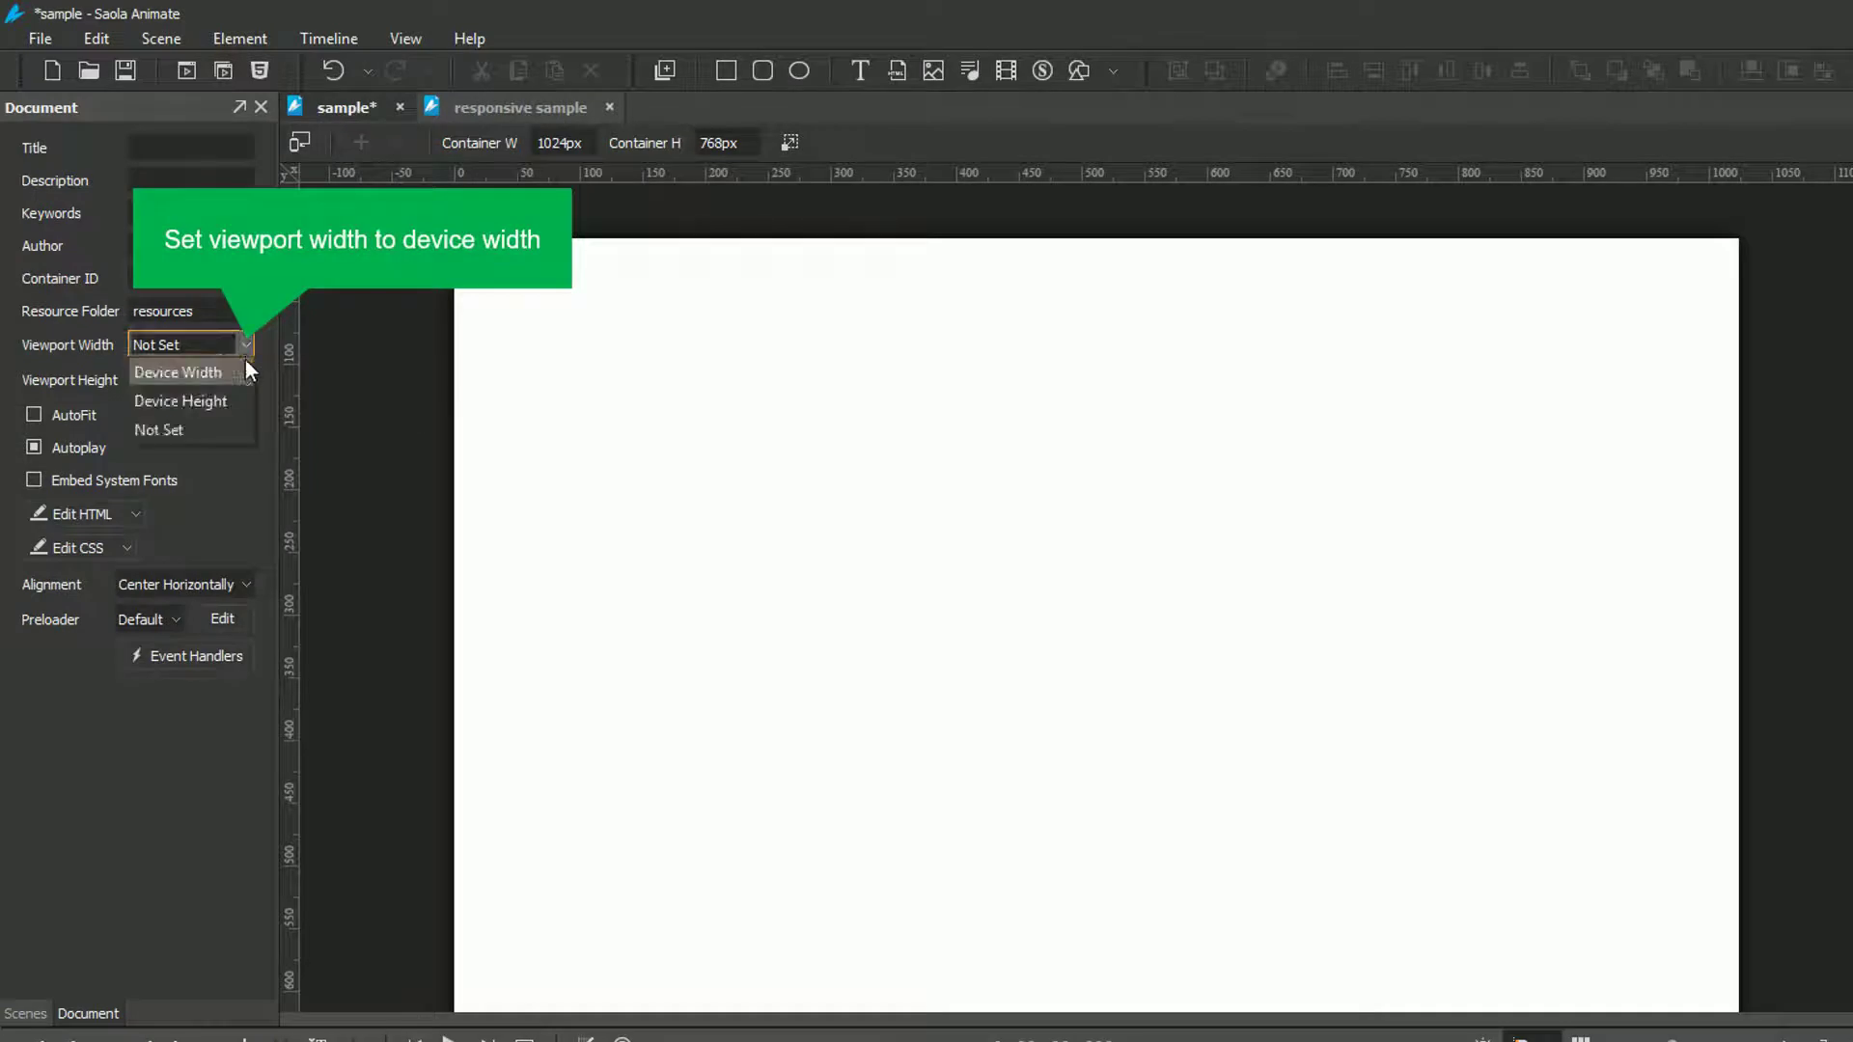
click(246, 371)
click(246, 381)
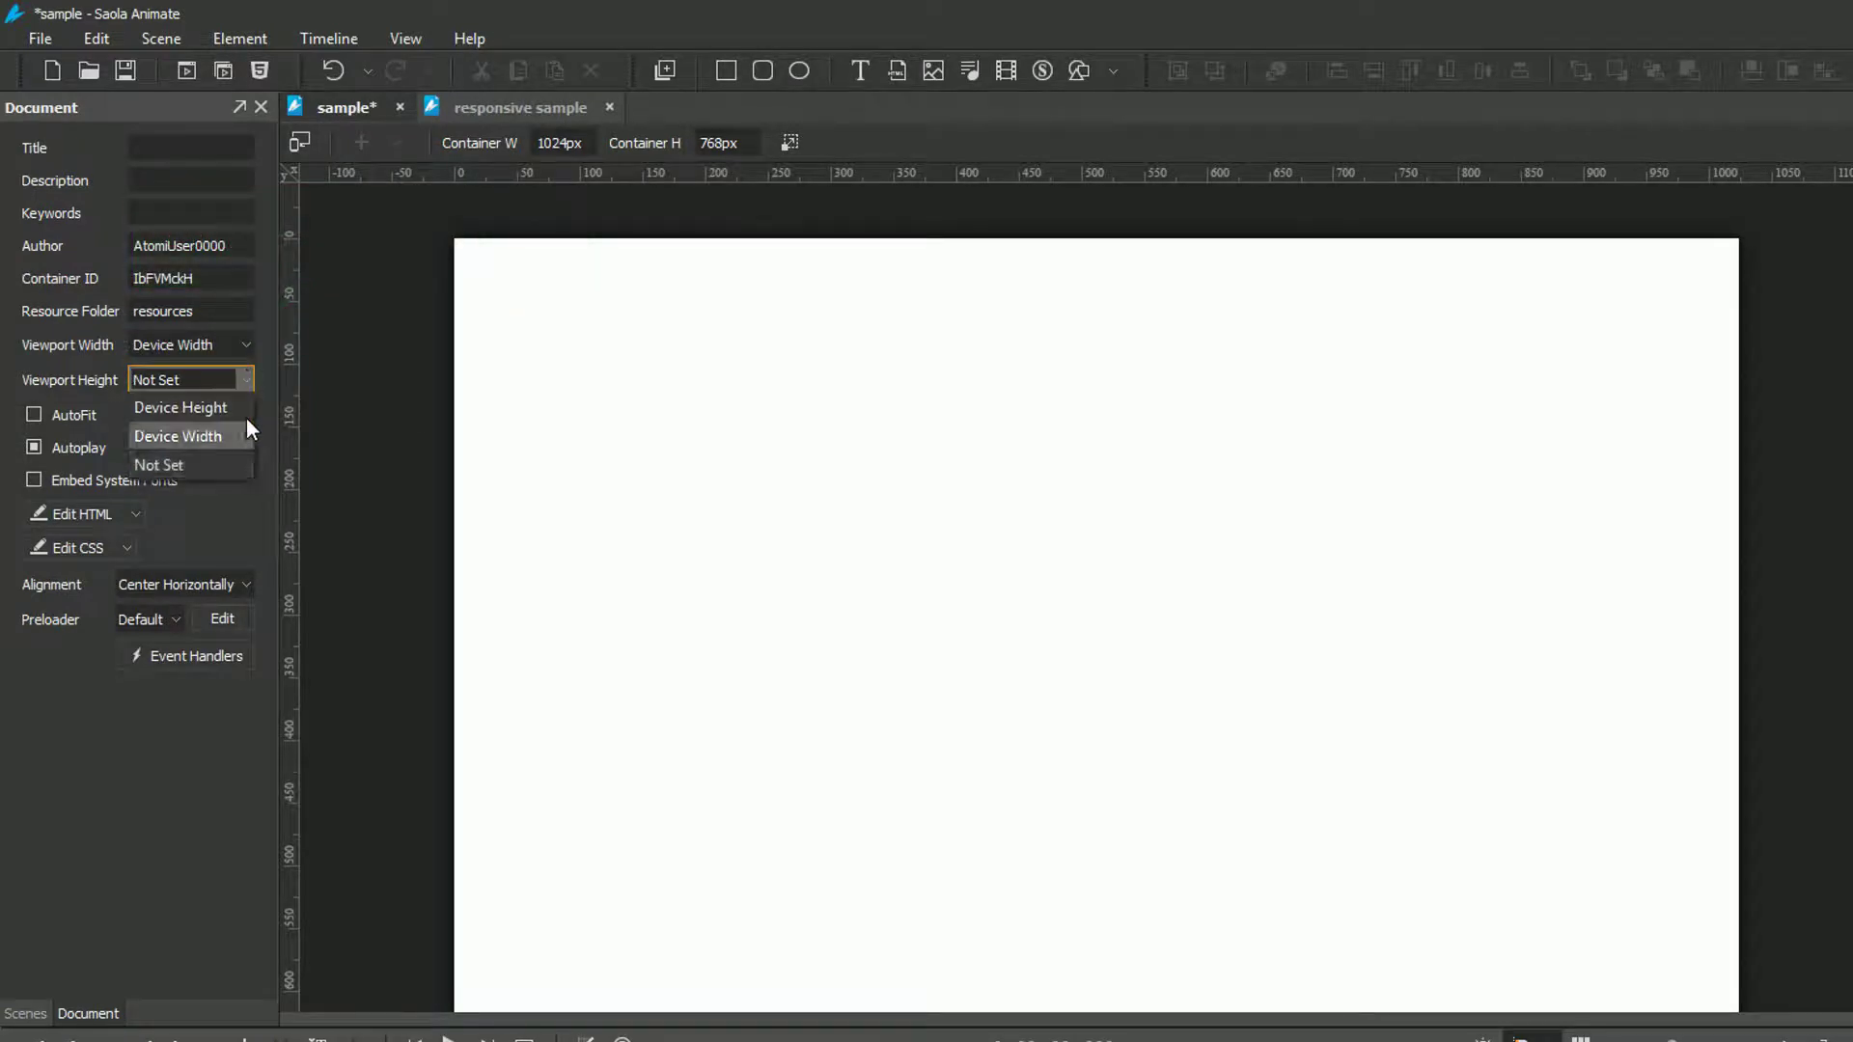
click(259, 508)
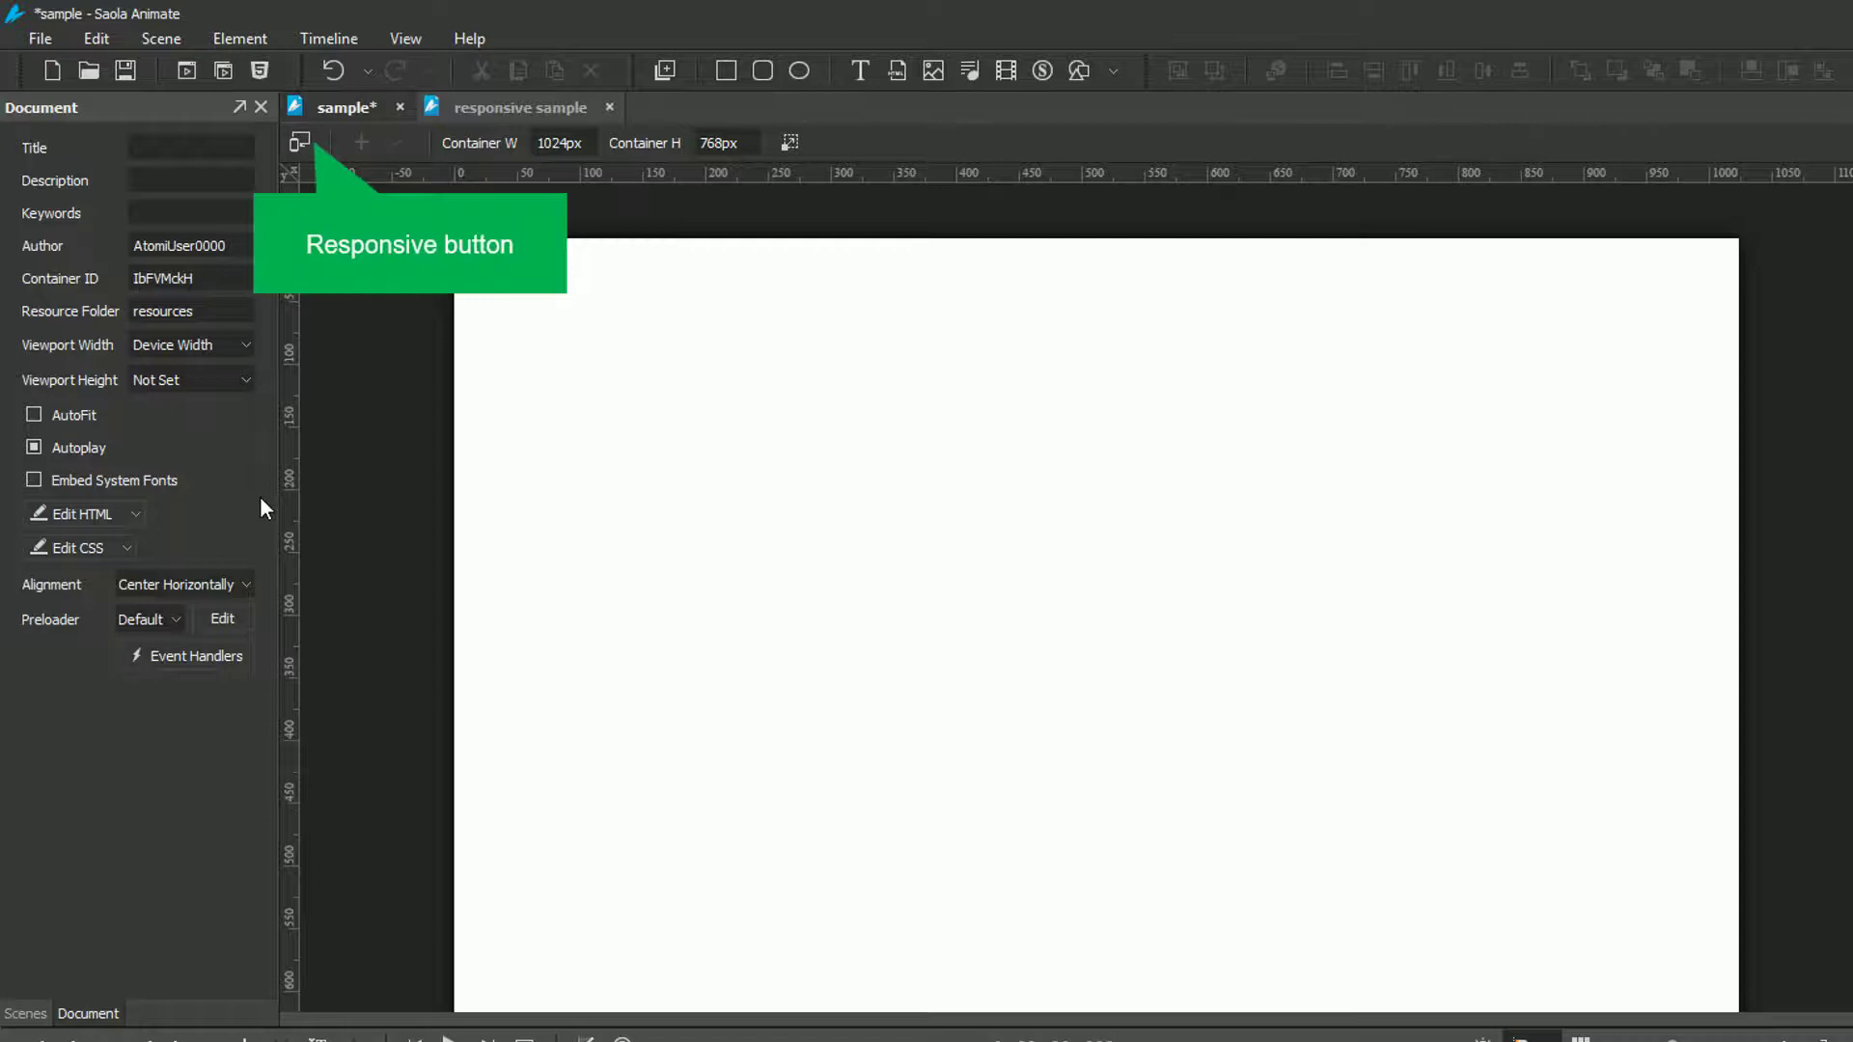
- Turn on Responsive for sample, add the 600px horizontal preset, then return to Base Layout
click(299, 142)
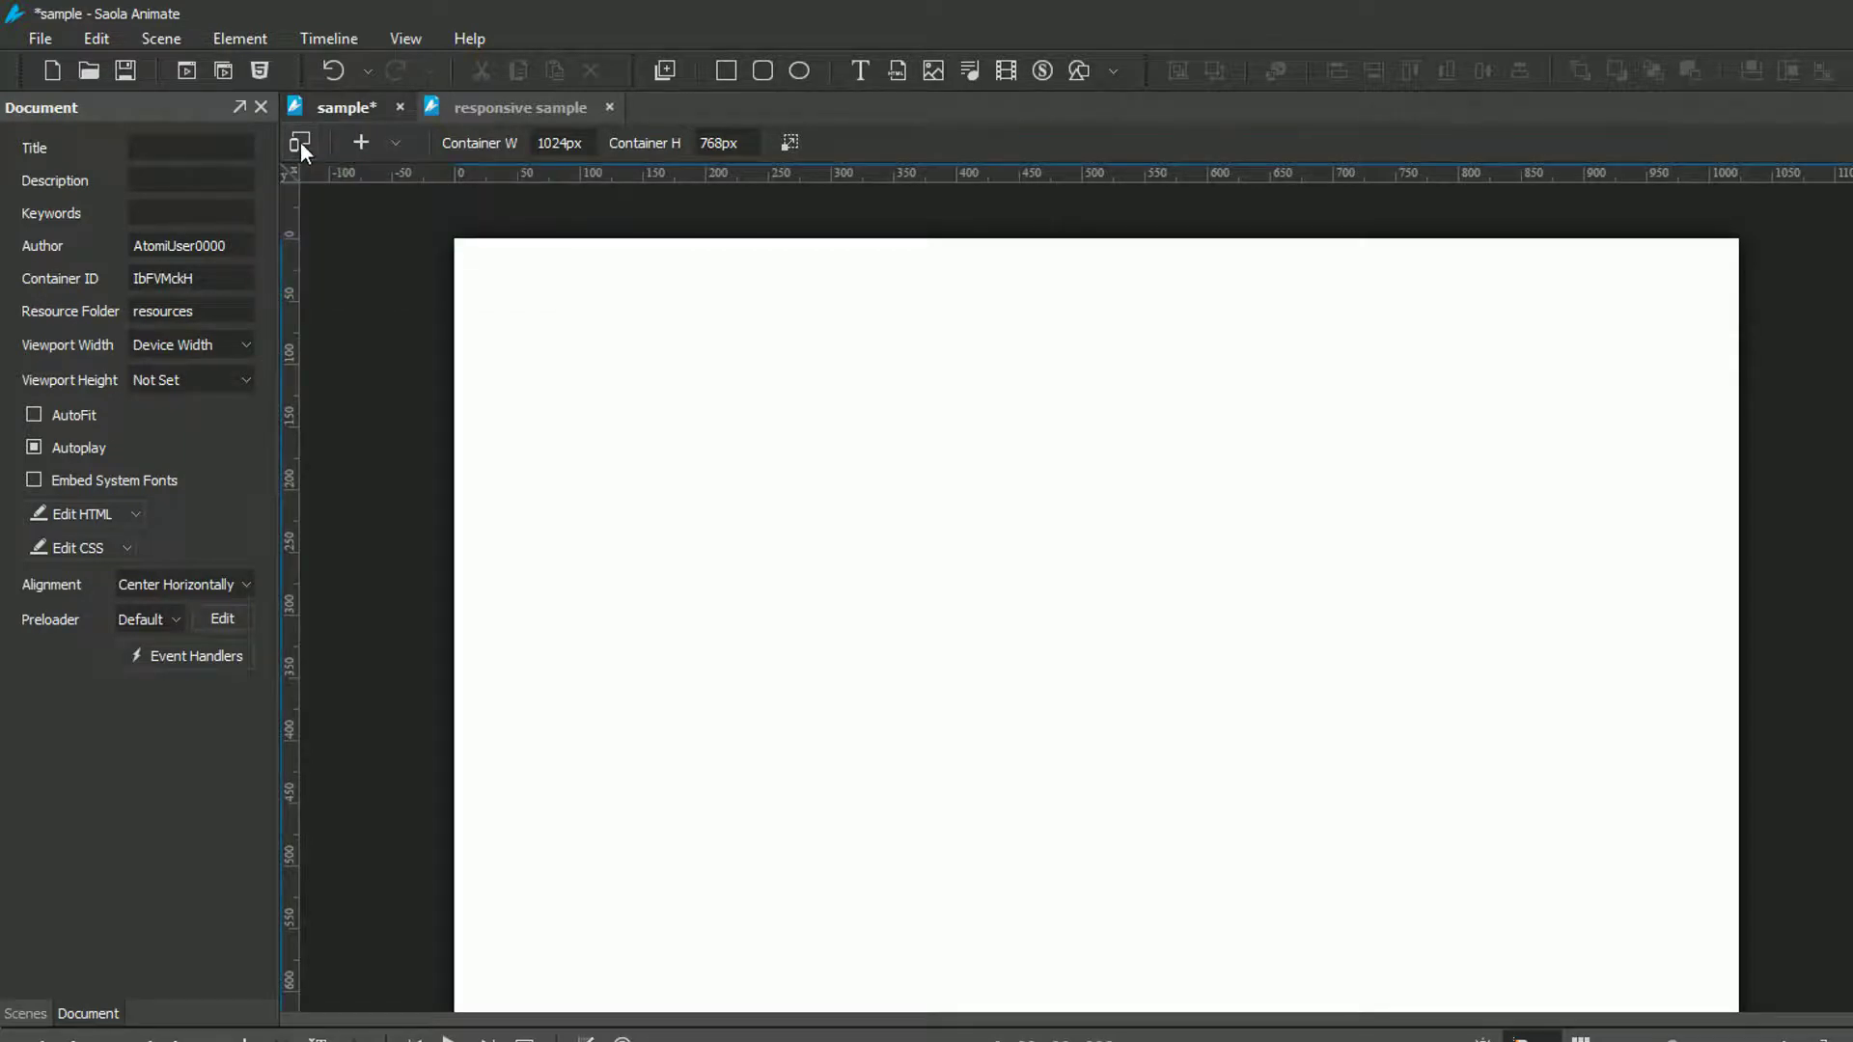
click(357, 146)
mouse_move(439, 248)
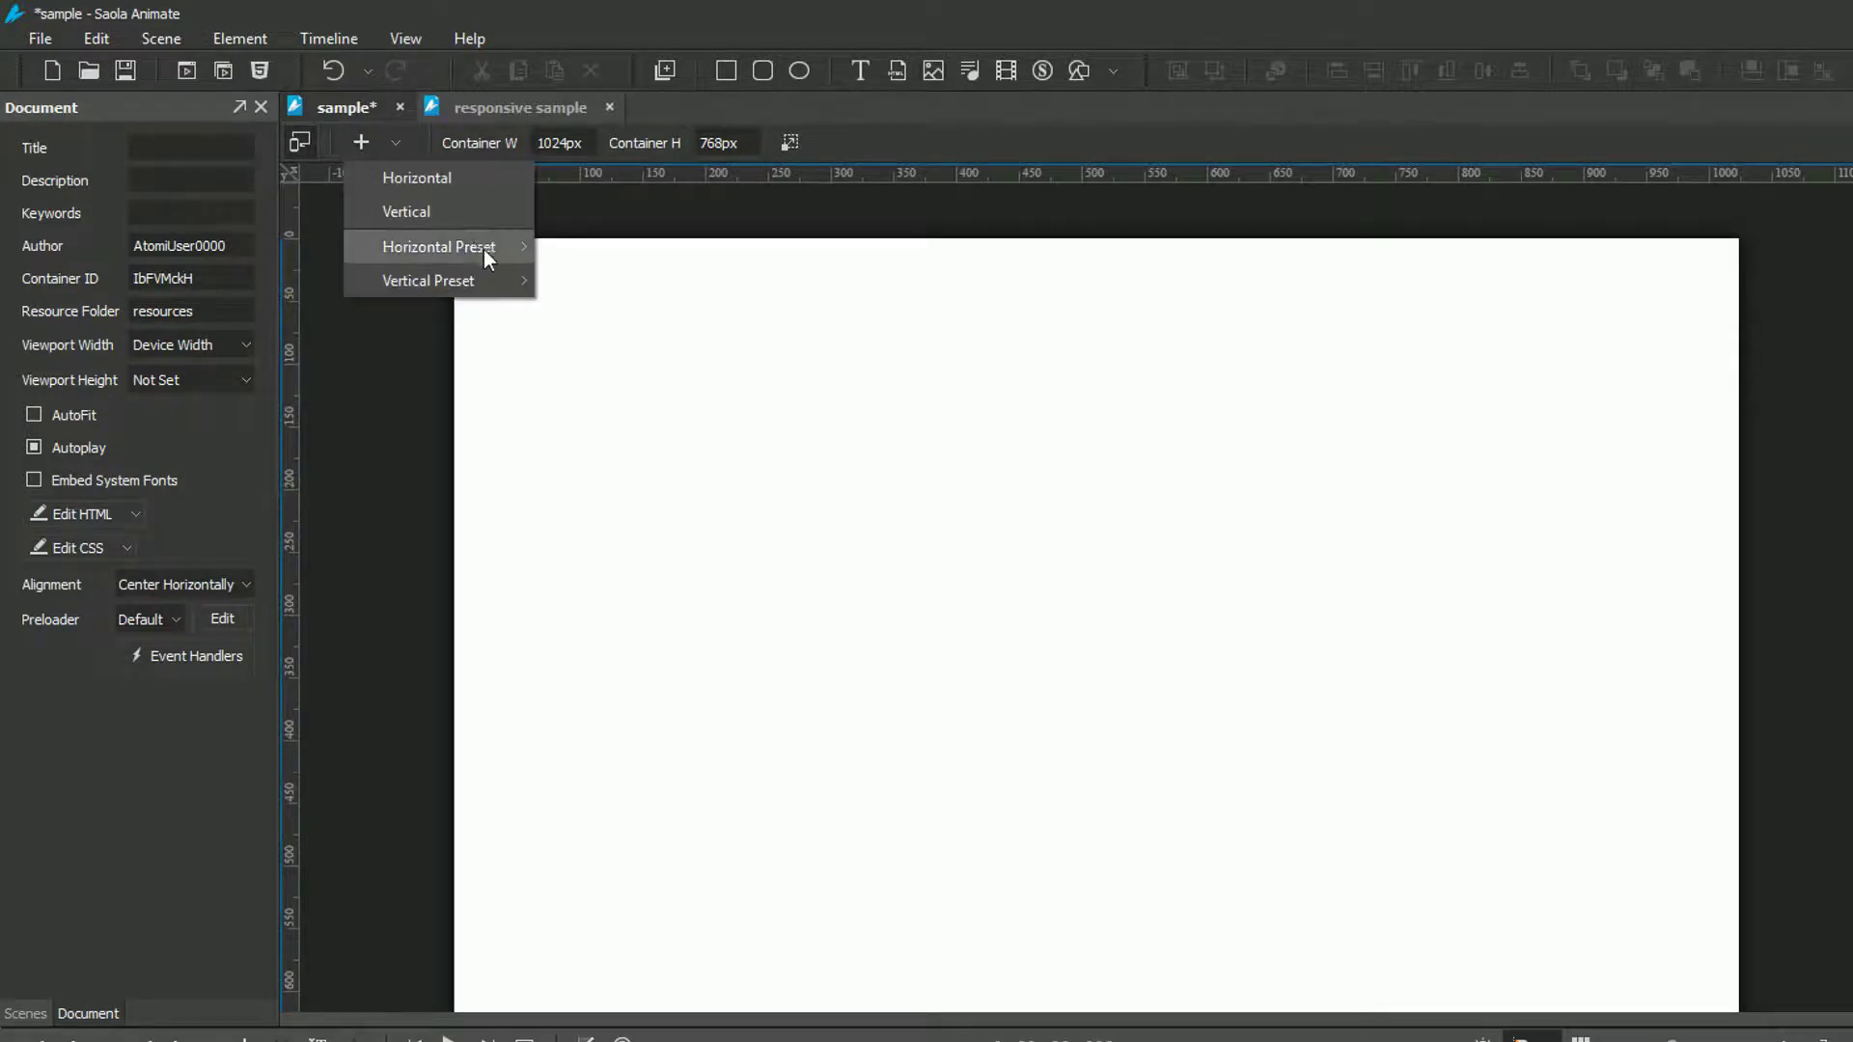
click(611, 277)
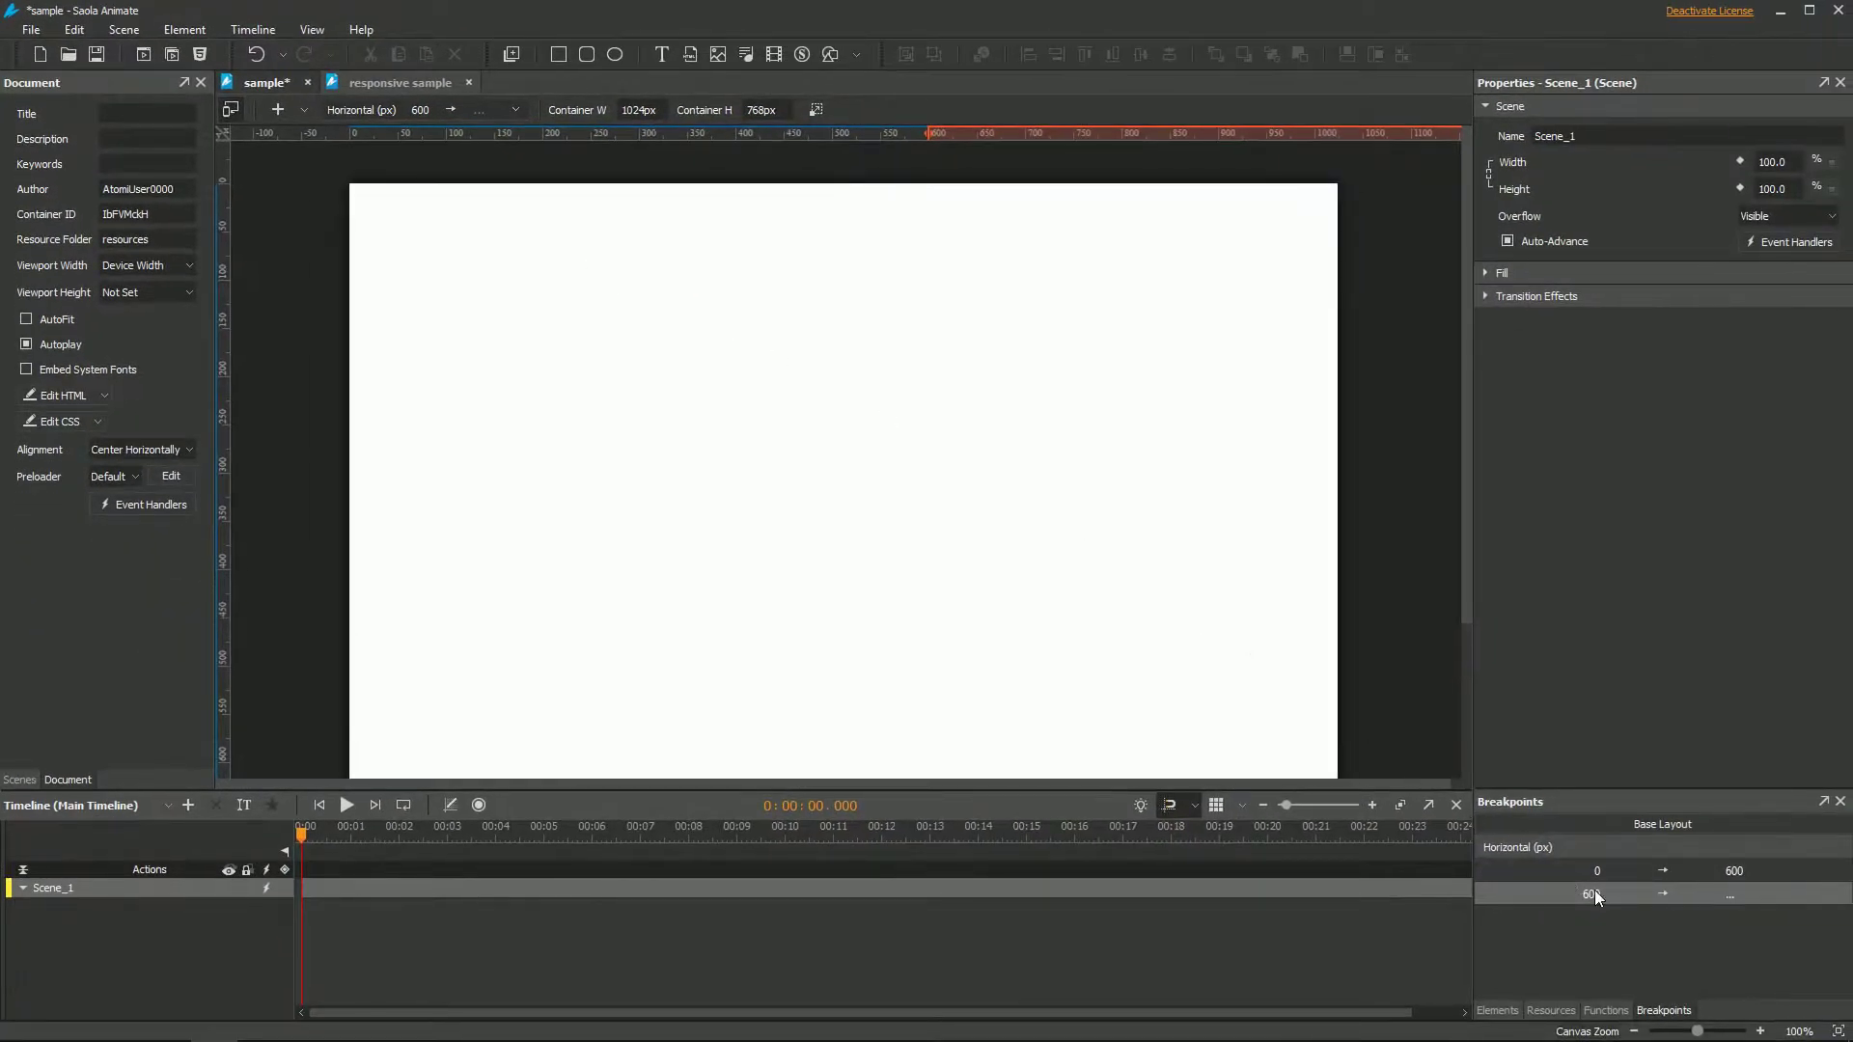
click(1651, 870)
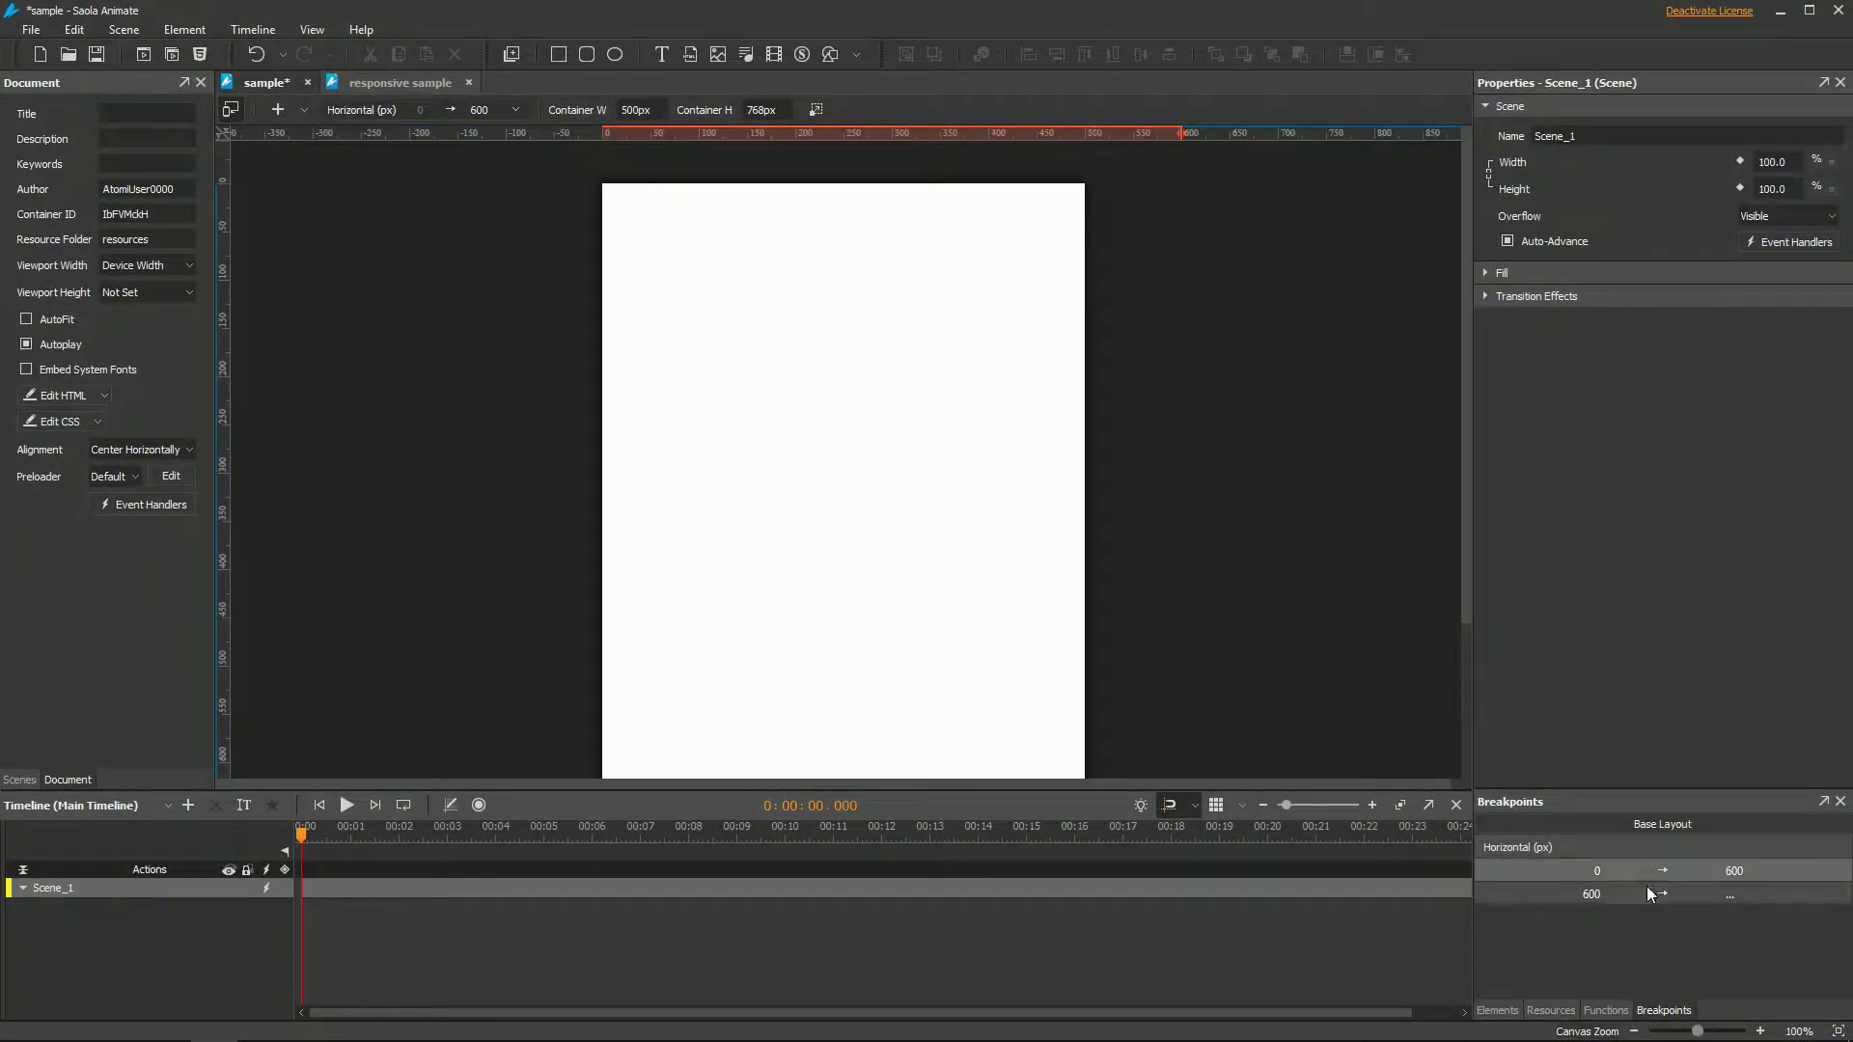
click(1647, 888)
click(1639, 824)
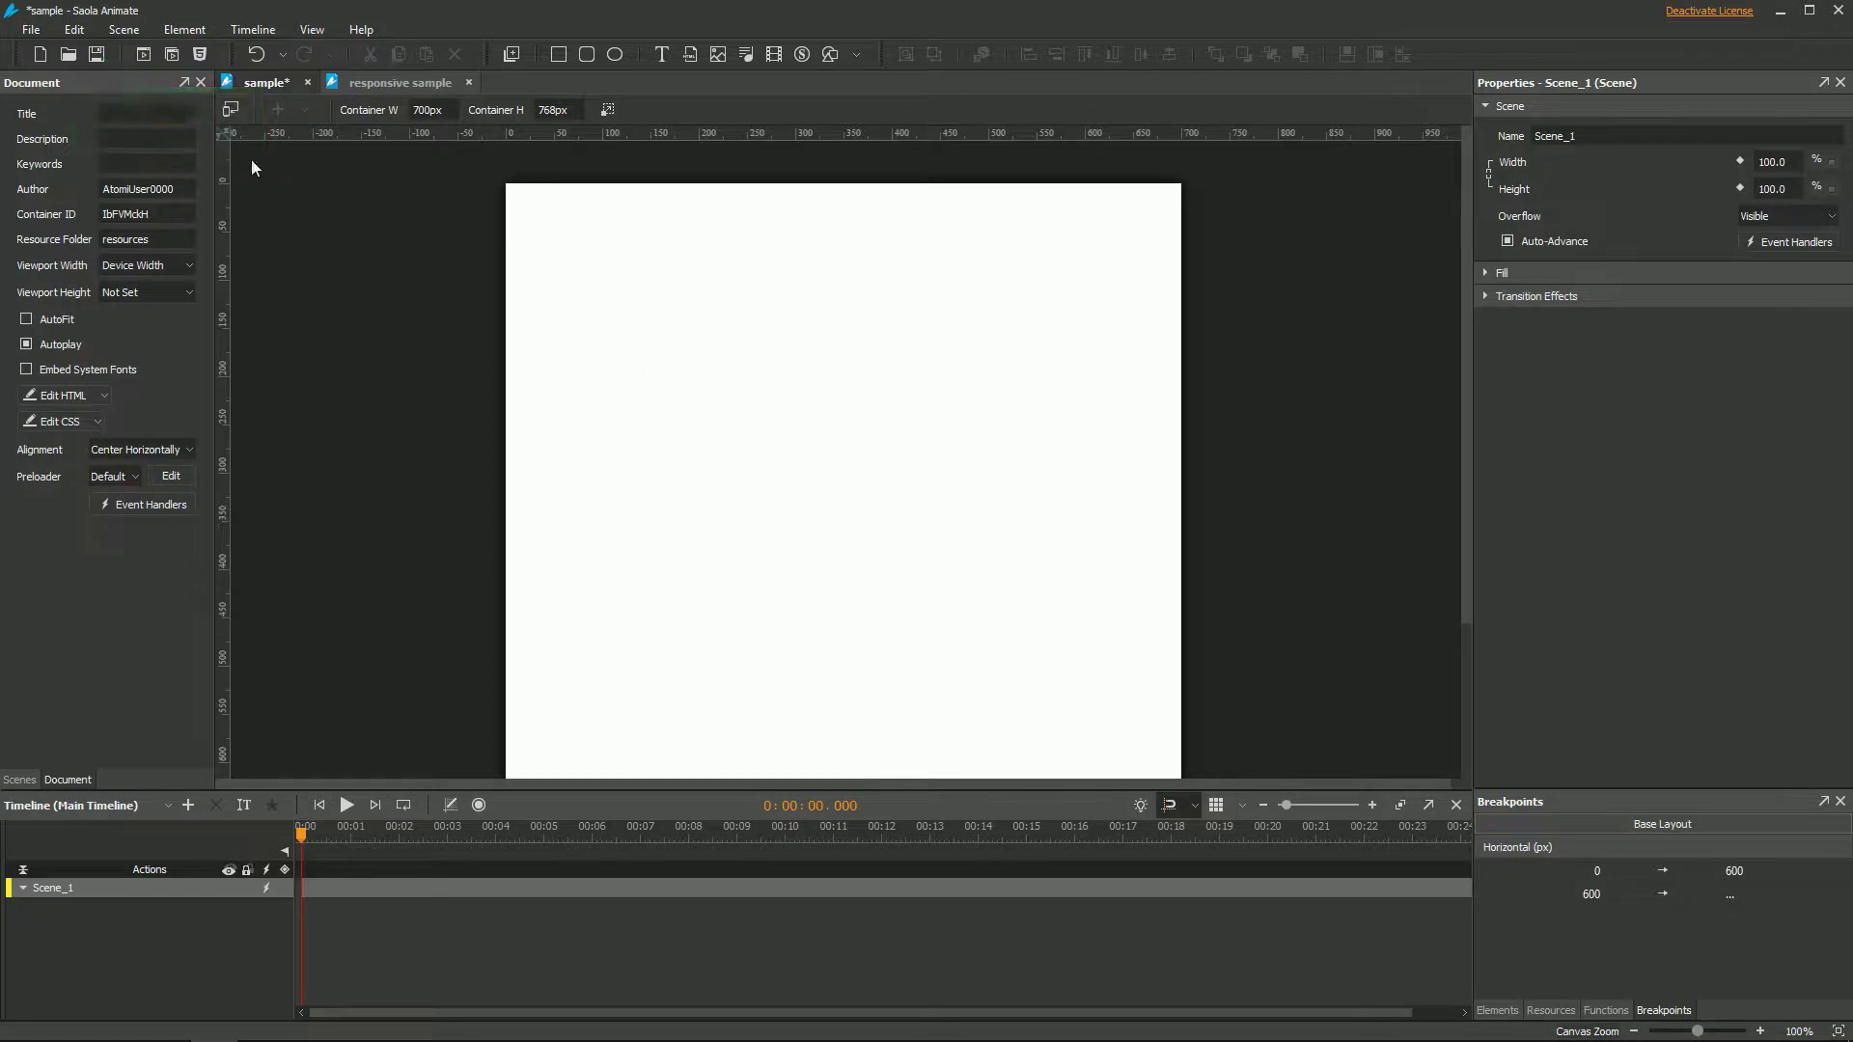
- Save the sample project and bring up the File menu's save-as options
click(108, 53)
click(46, 26)
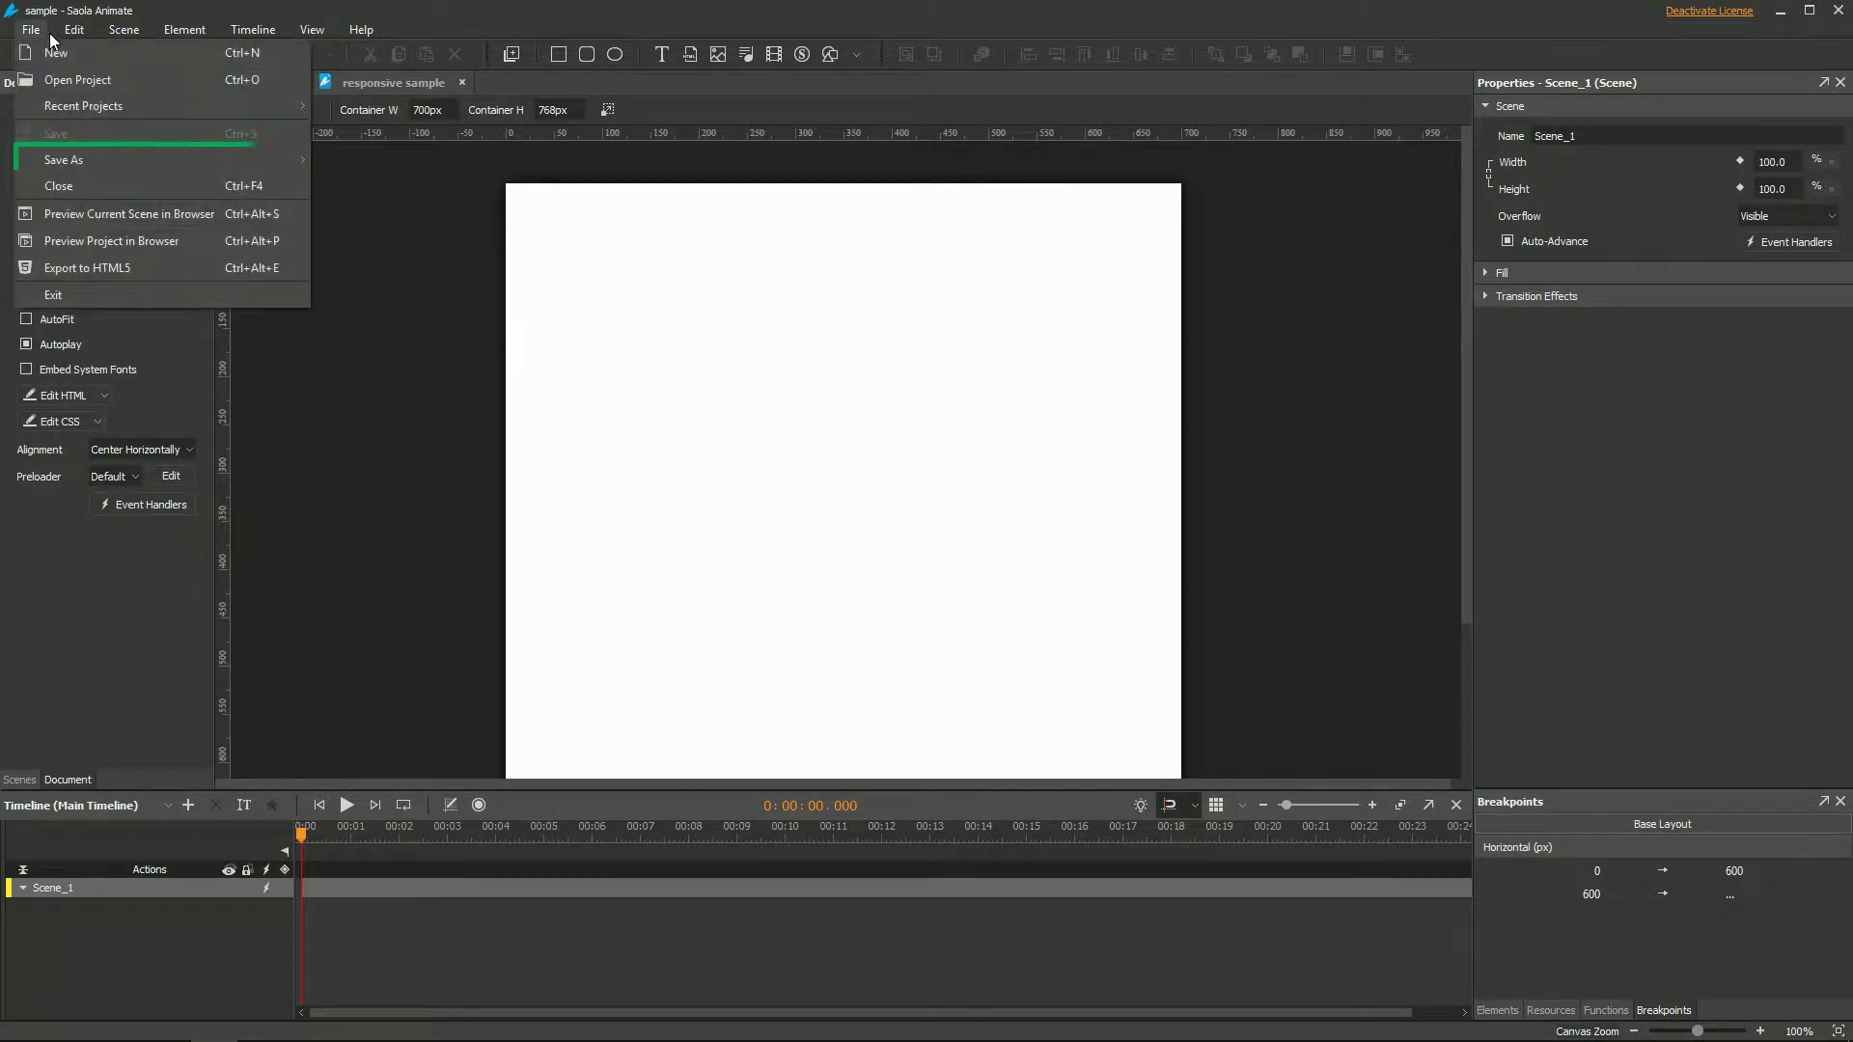
mouse_move(63, 160)
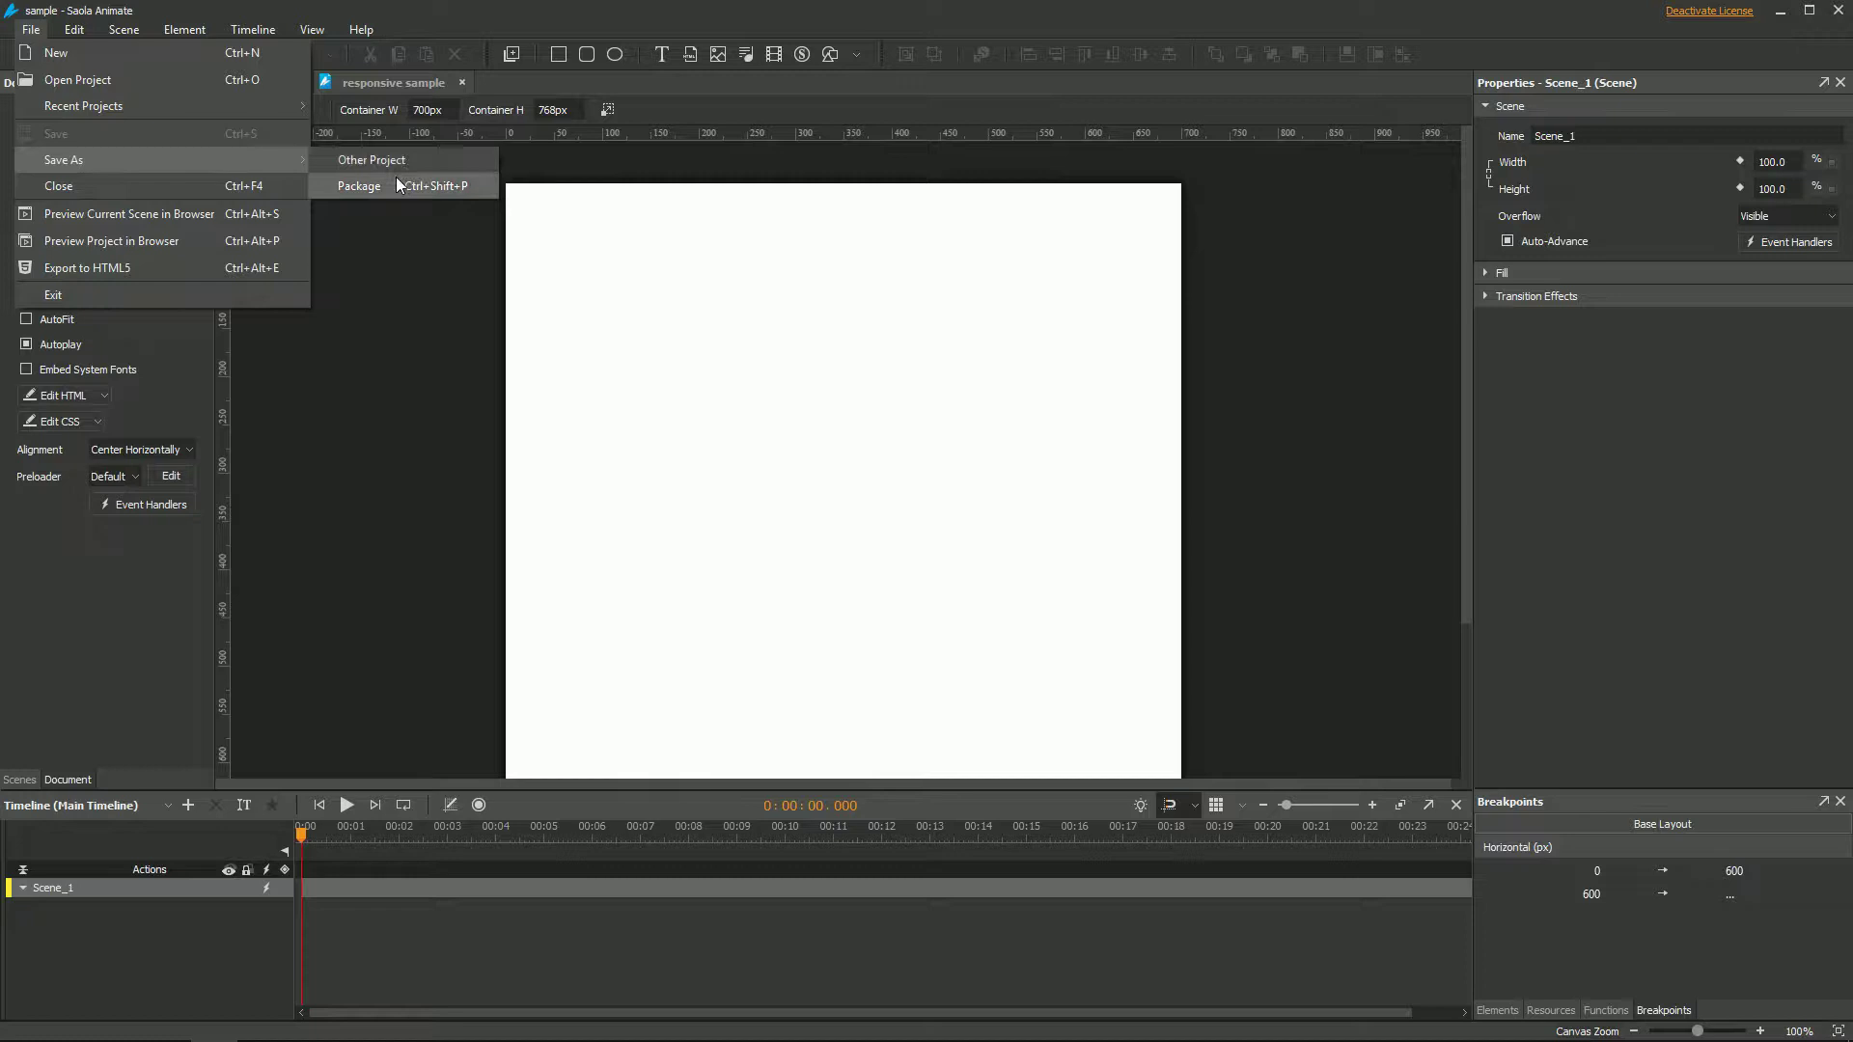
- Save the project as package sample.saolapack on the Desktop, then open File Explorer
click(389, 190)
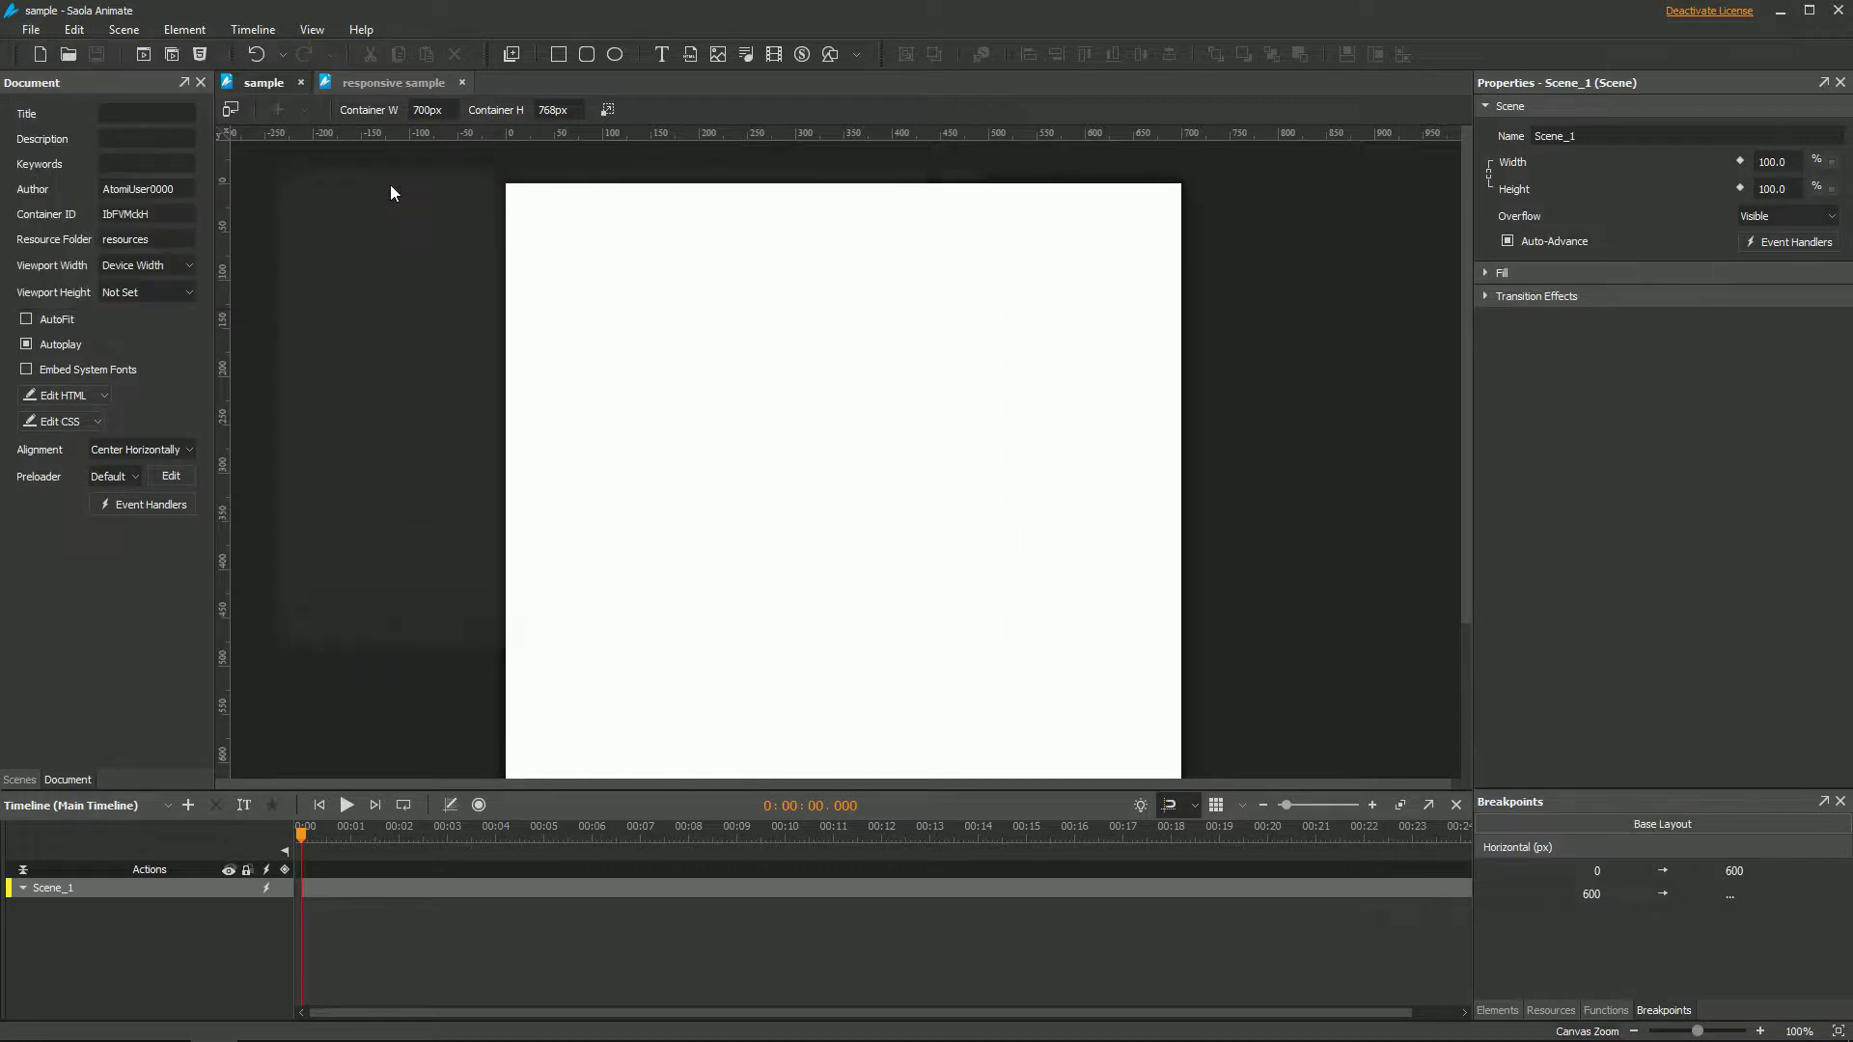
text(sample)
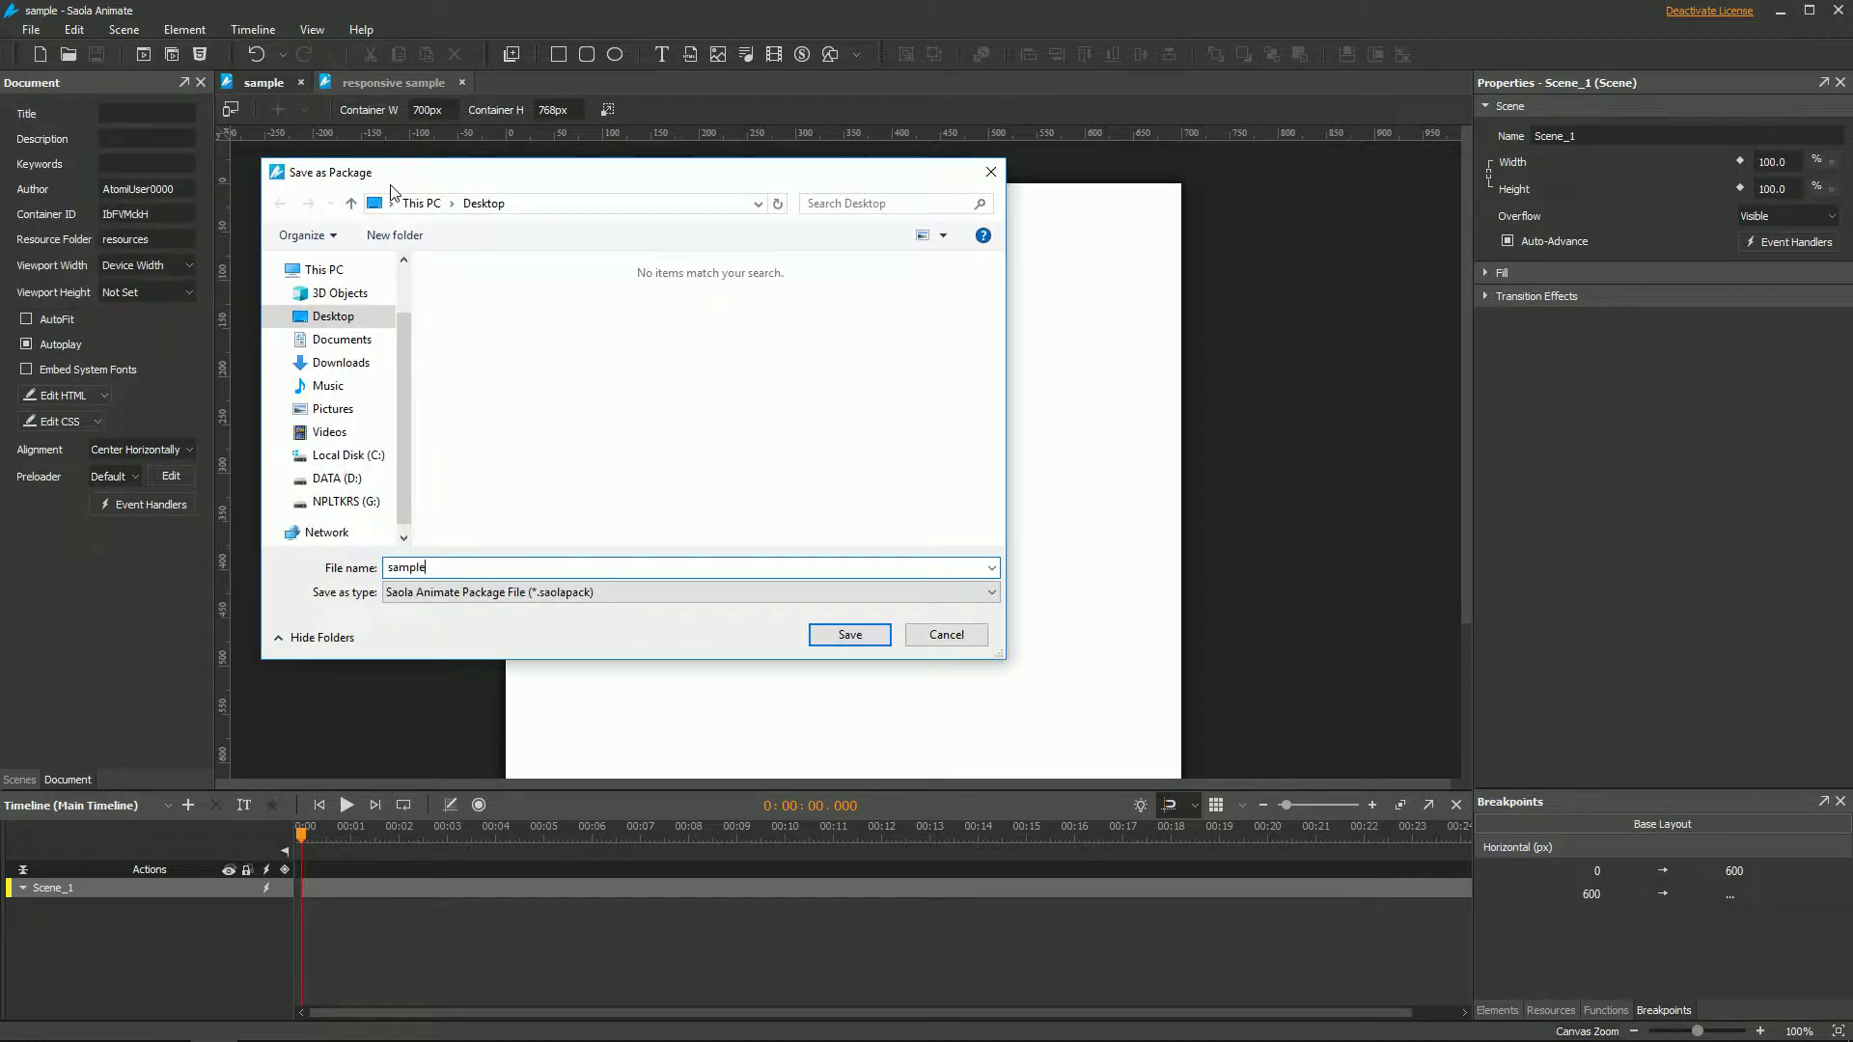
click(836, 638)
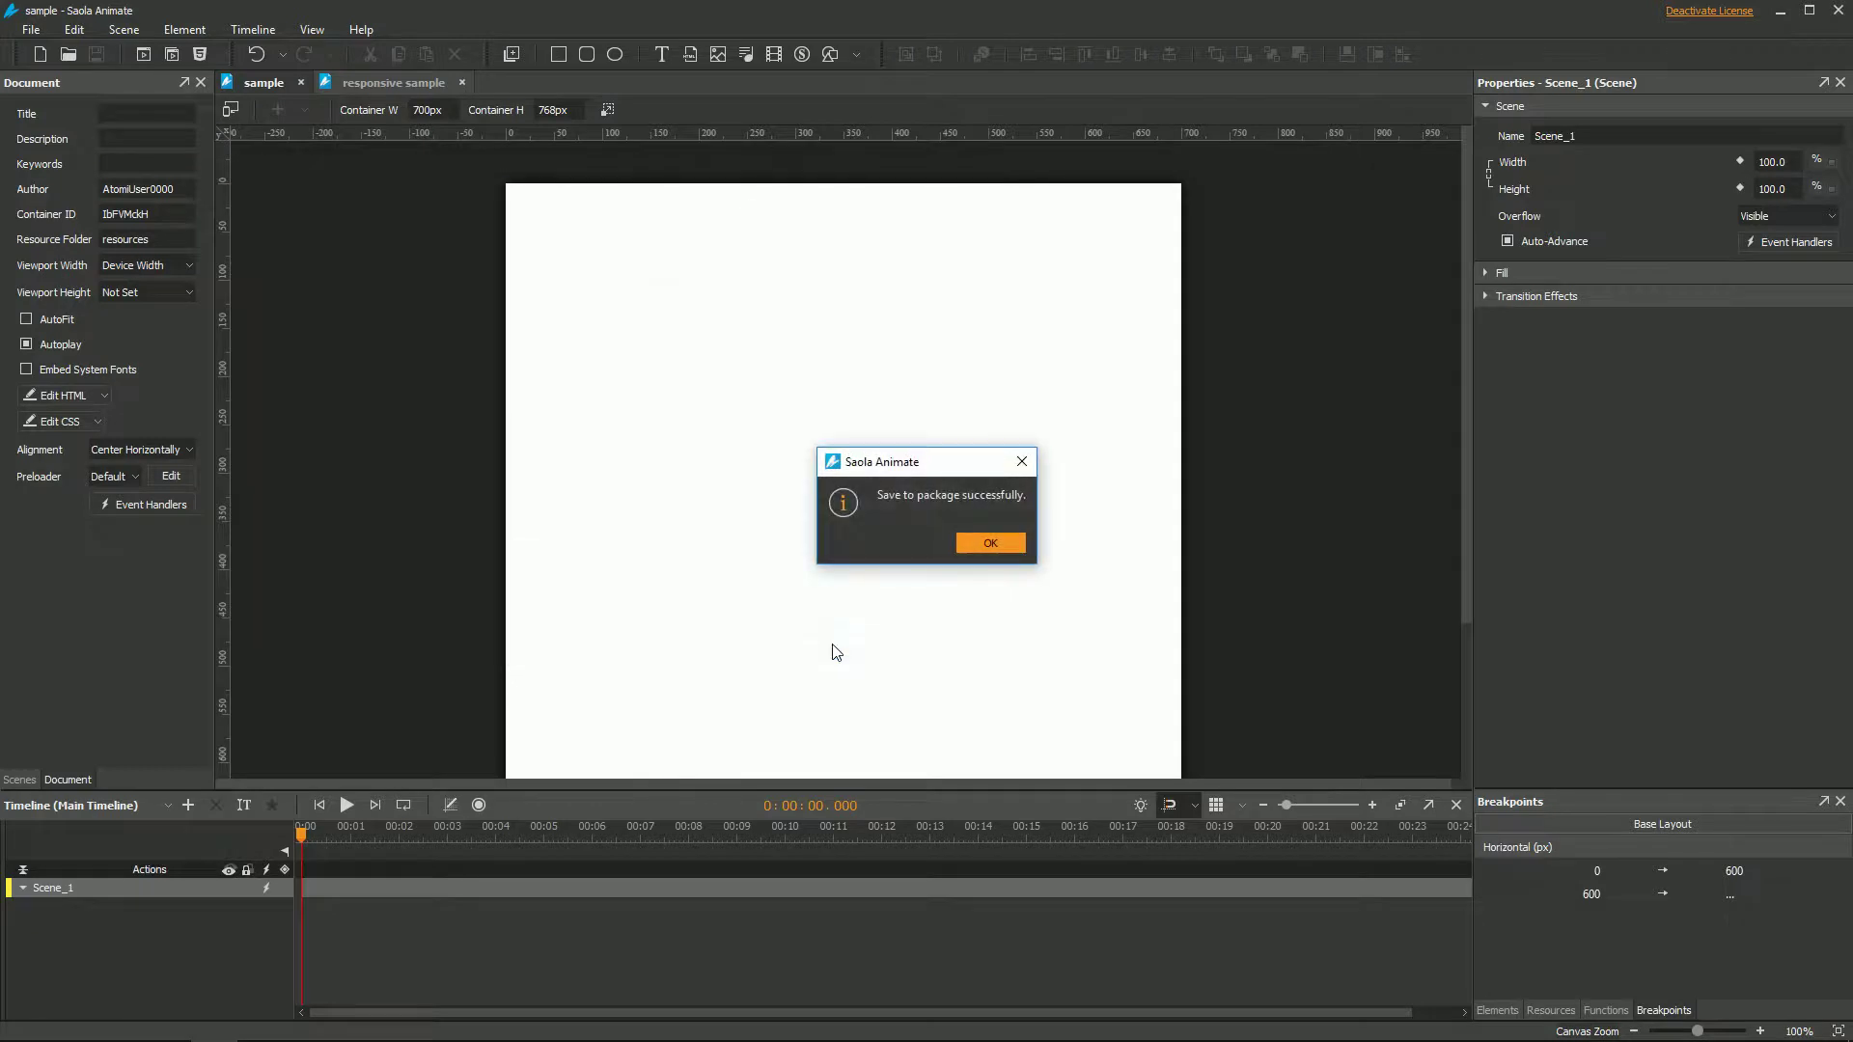
click(989, 543)
key(super+e)
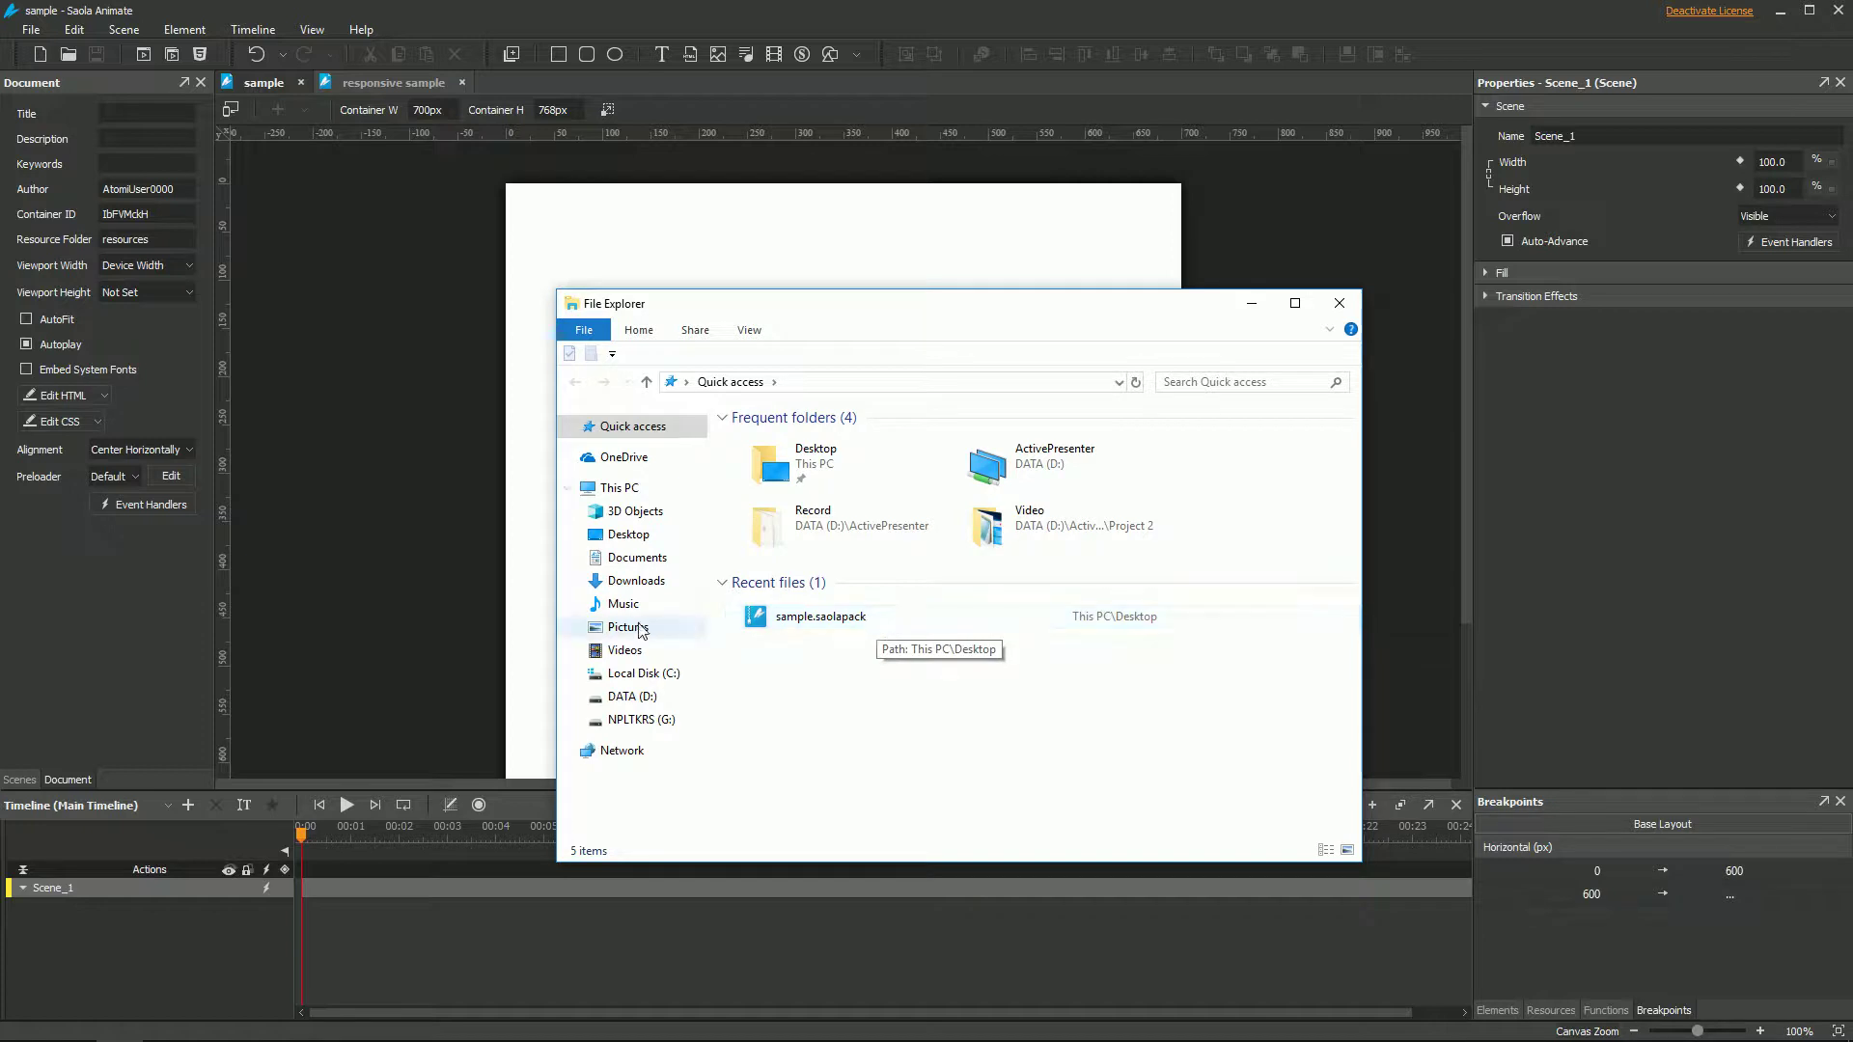
- Bring the Saola Animate window with the sample project back in front of File Explorer
click(429, 630)
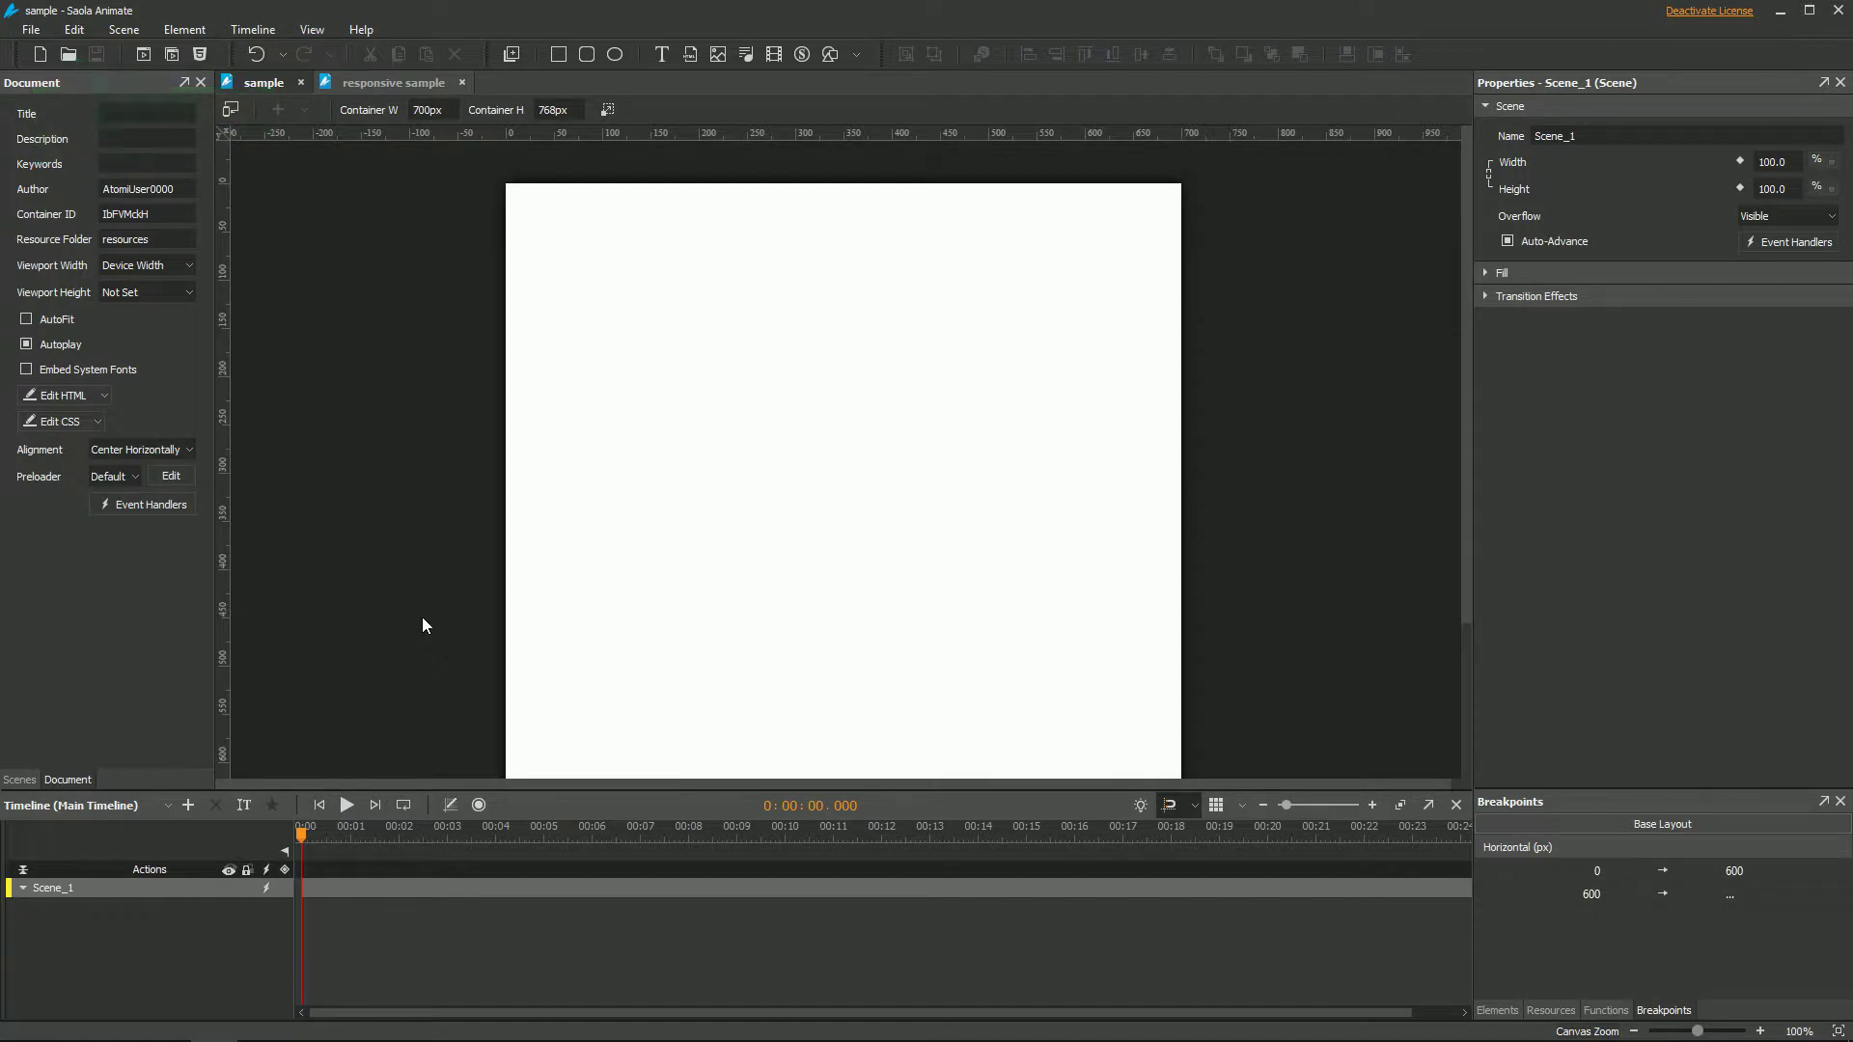
- Check recent projects, close the 'responsive sample' and 'sample' tabs, and open File Explorer
click(31, 29)
mouse_move(84, 105)
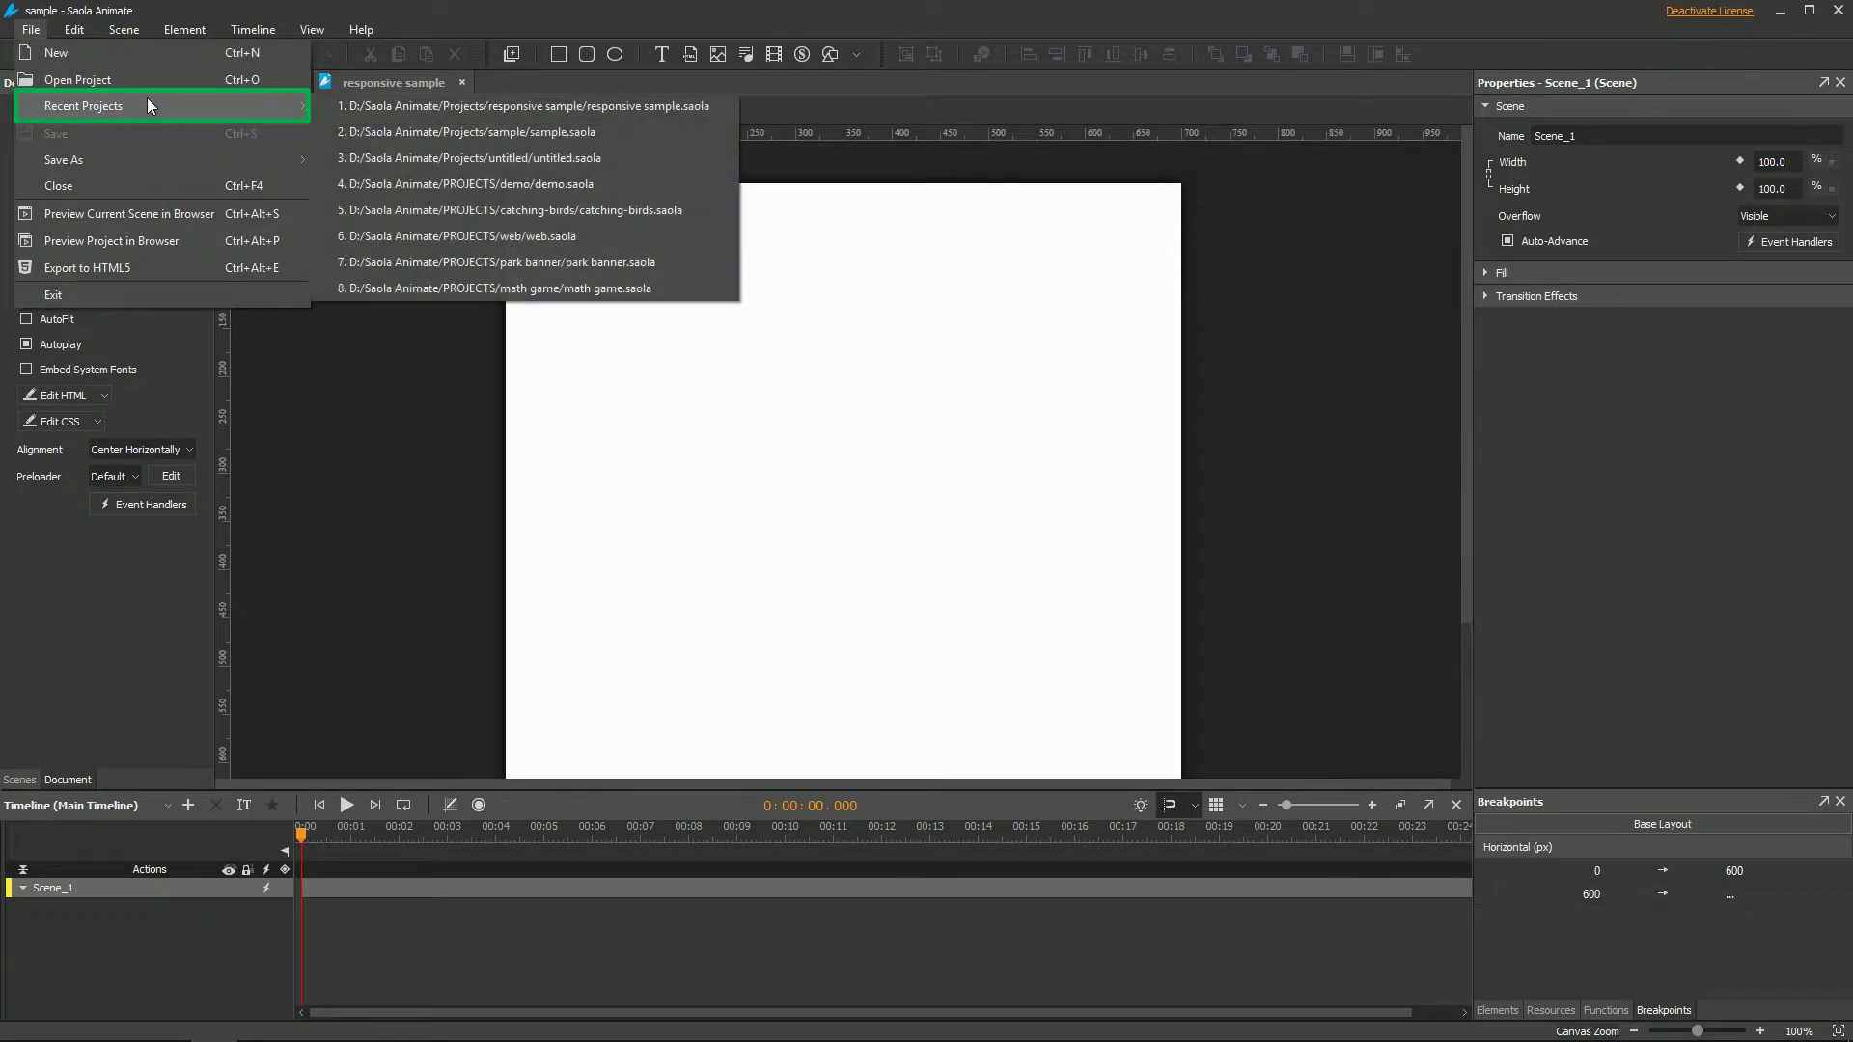
click(380, 54)
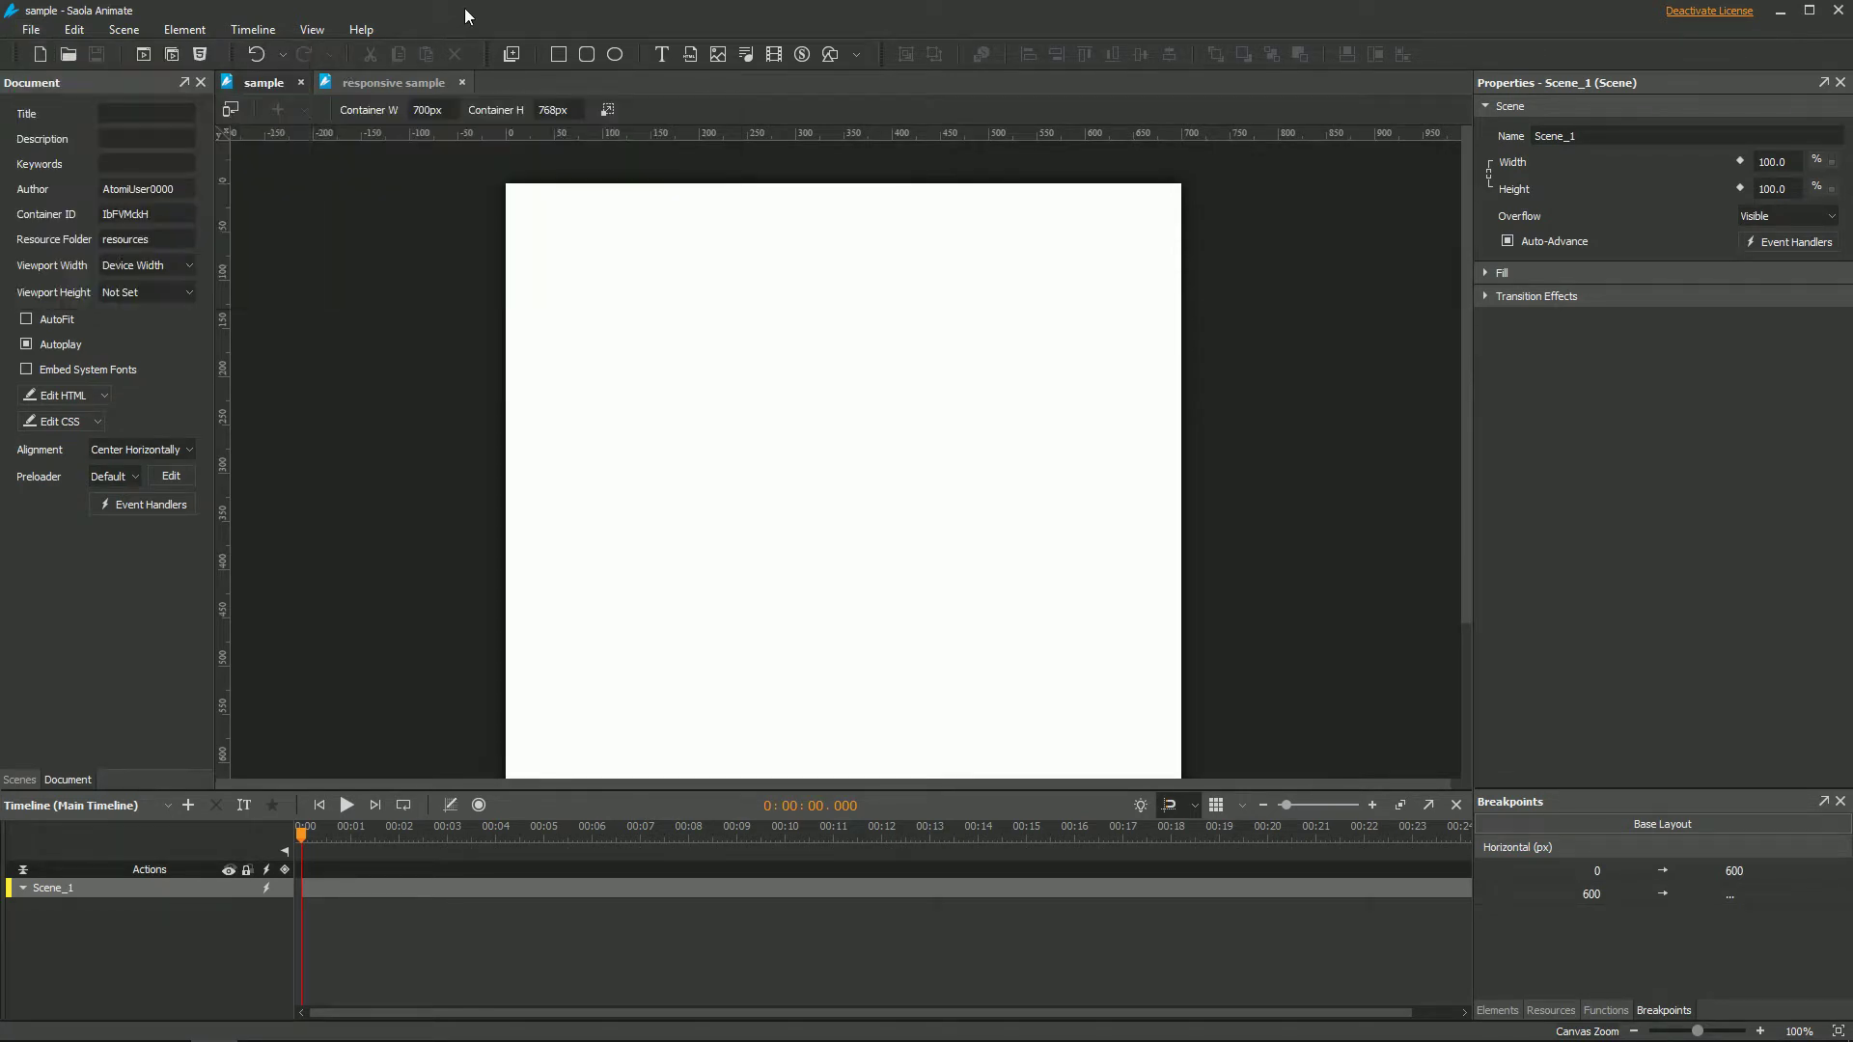
click(458, 83)
click(301, 82)
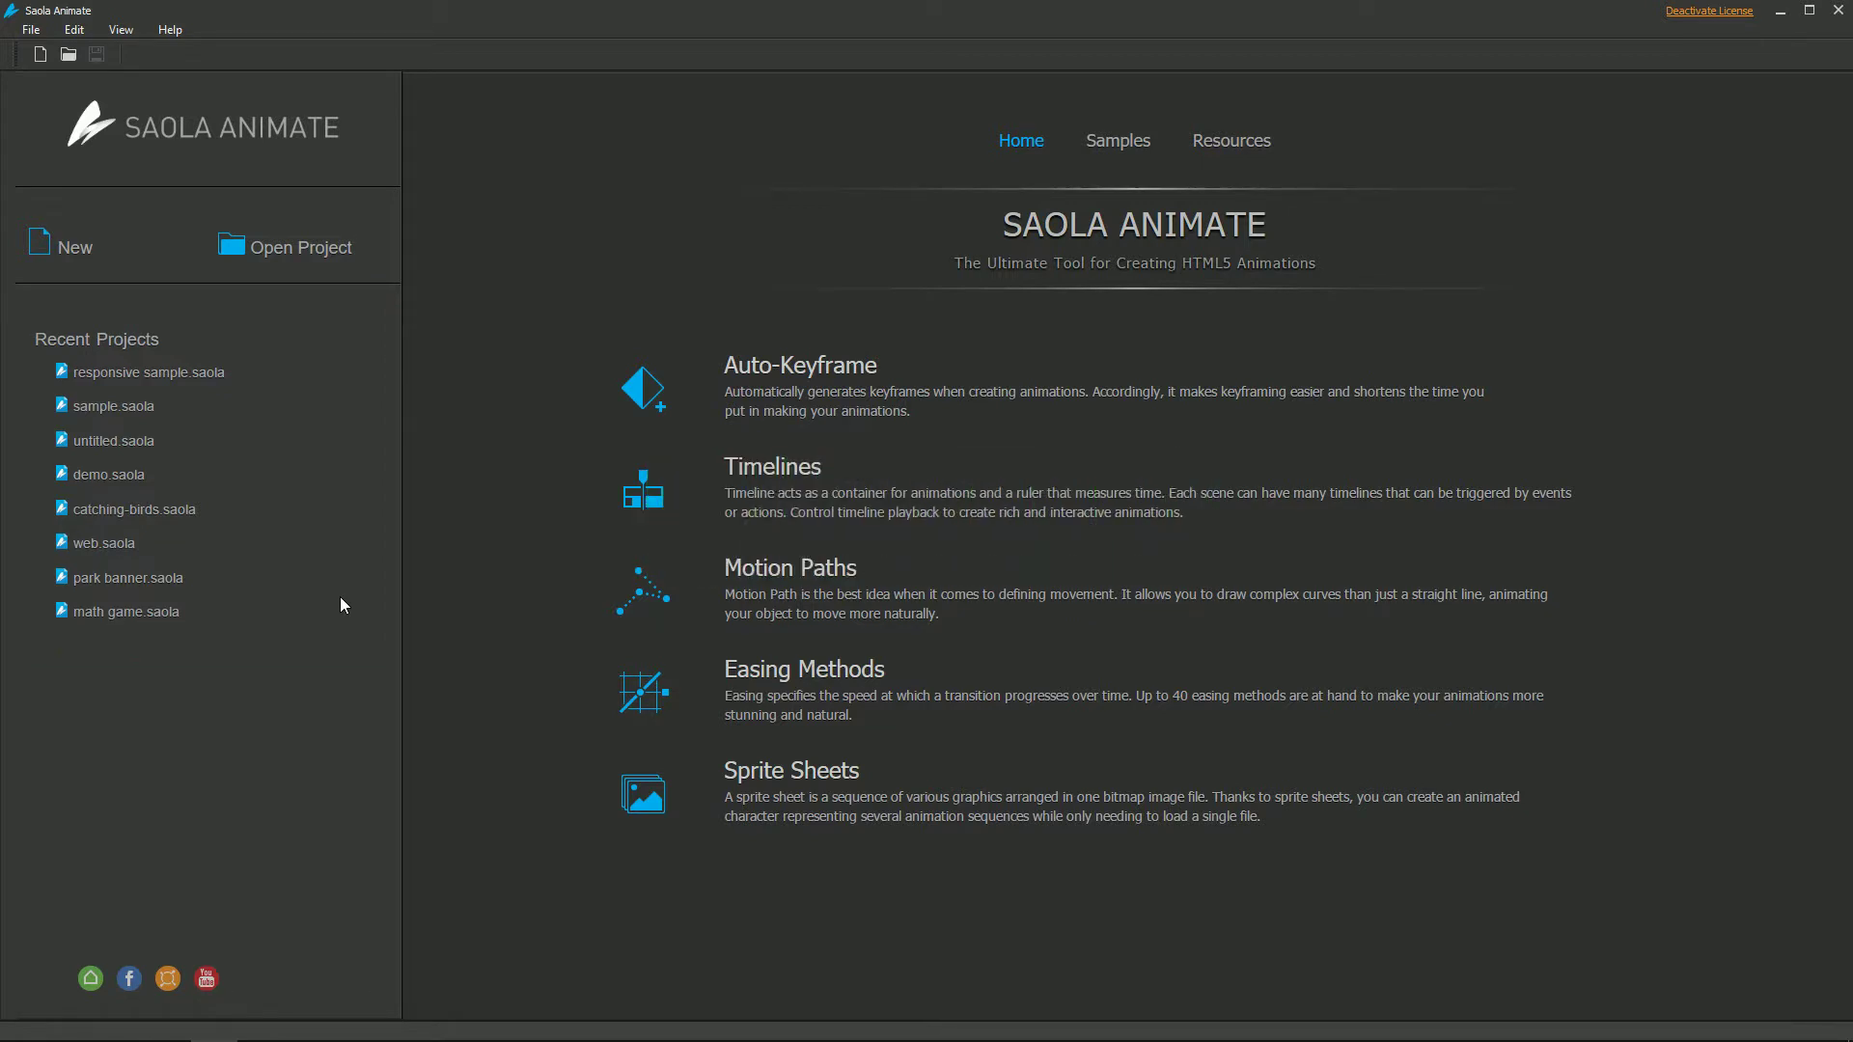
key(super+e)
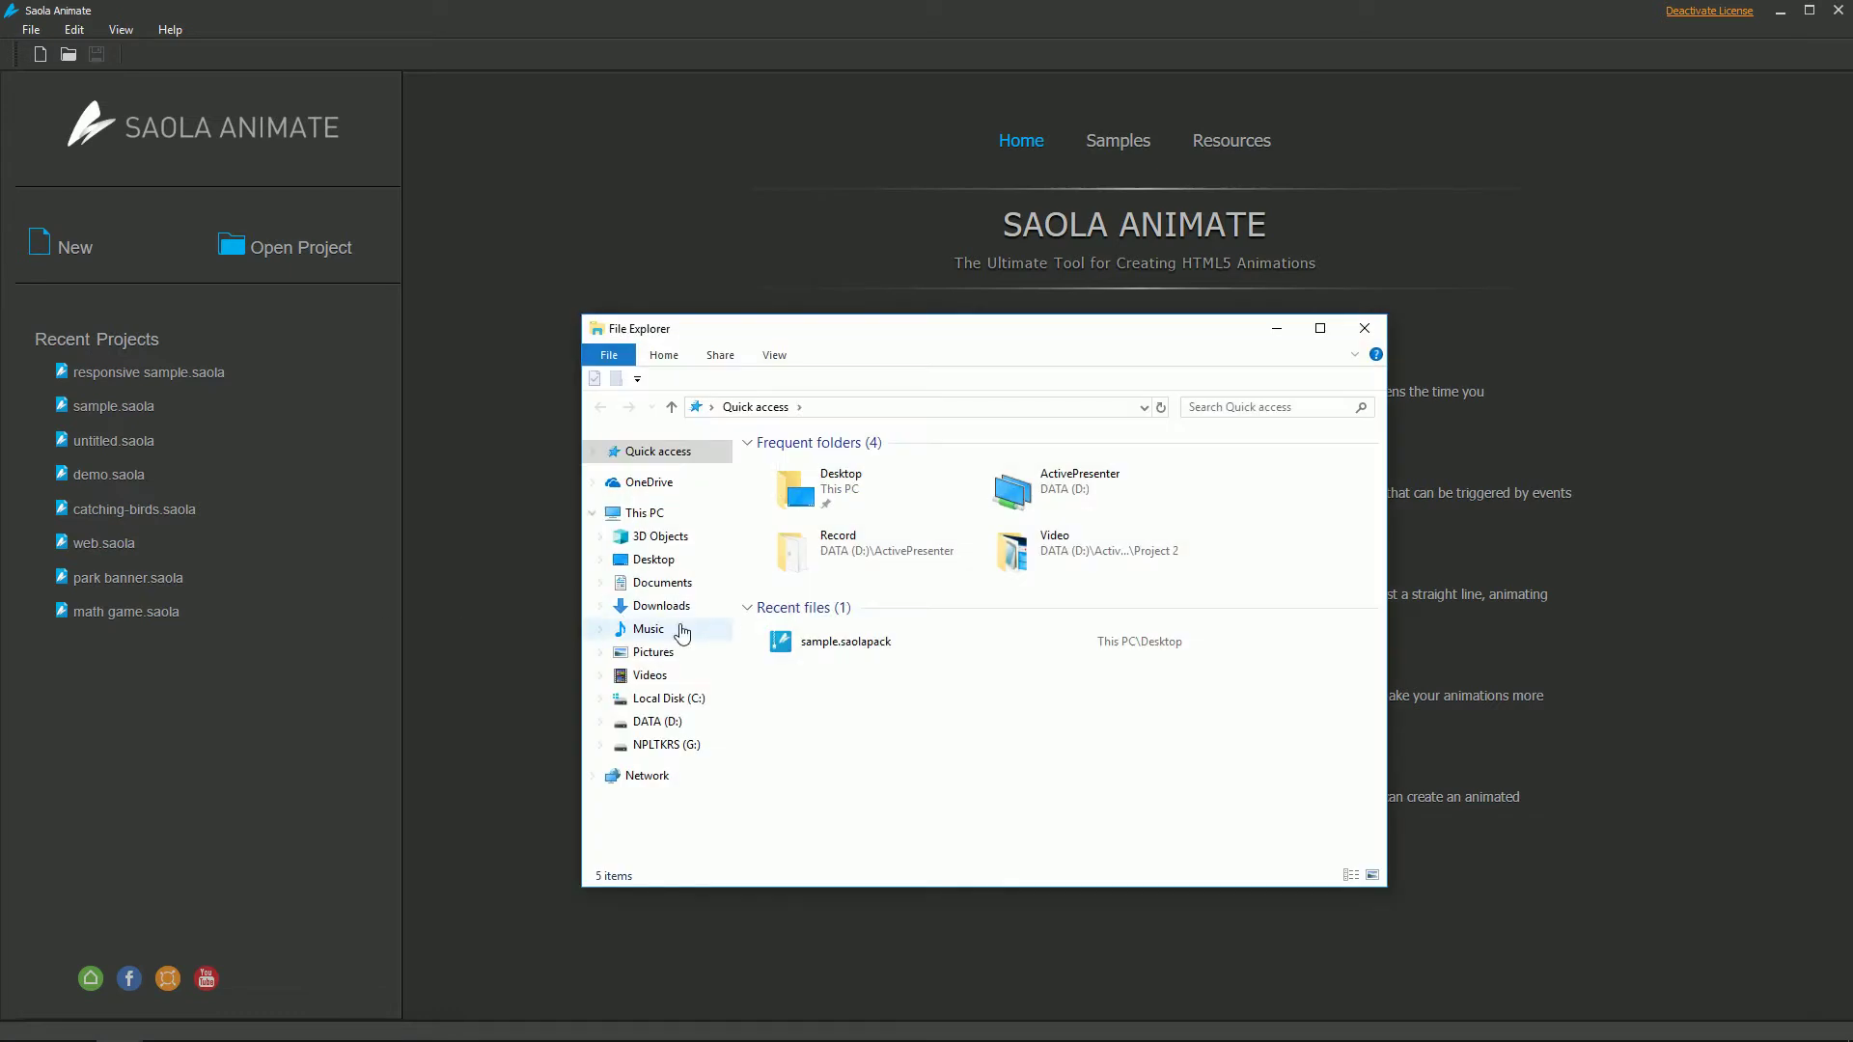
- Import sample.saolapack as project 'sample_1' in D:/Saola Animate/Projects
double_click(798, 640)
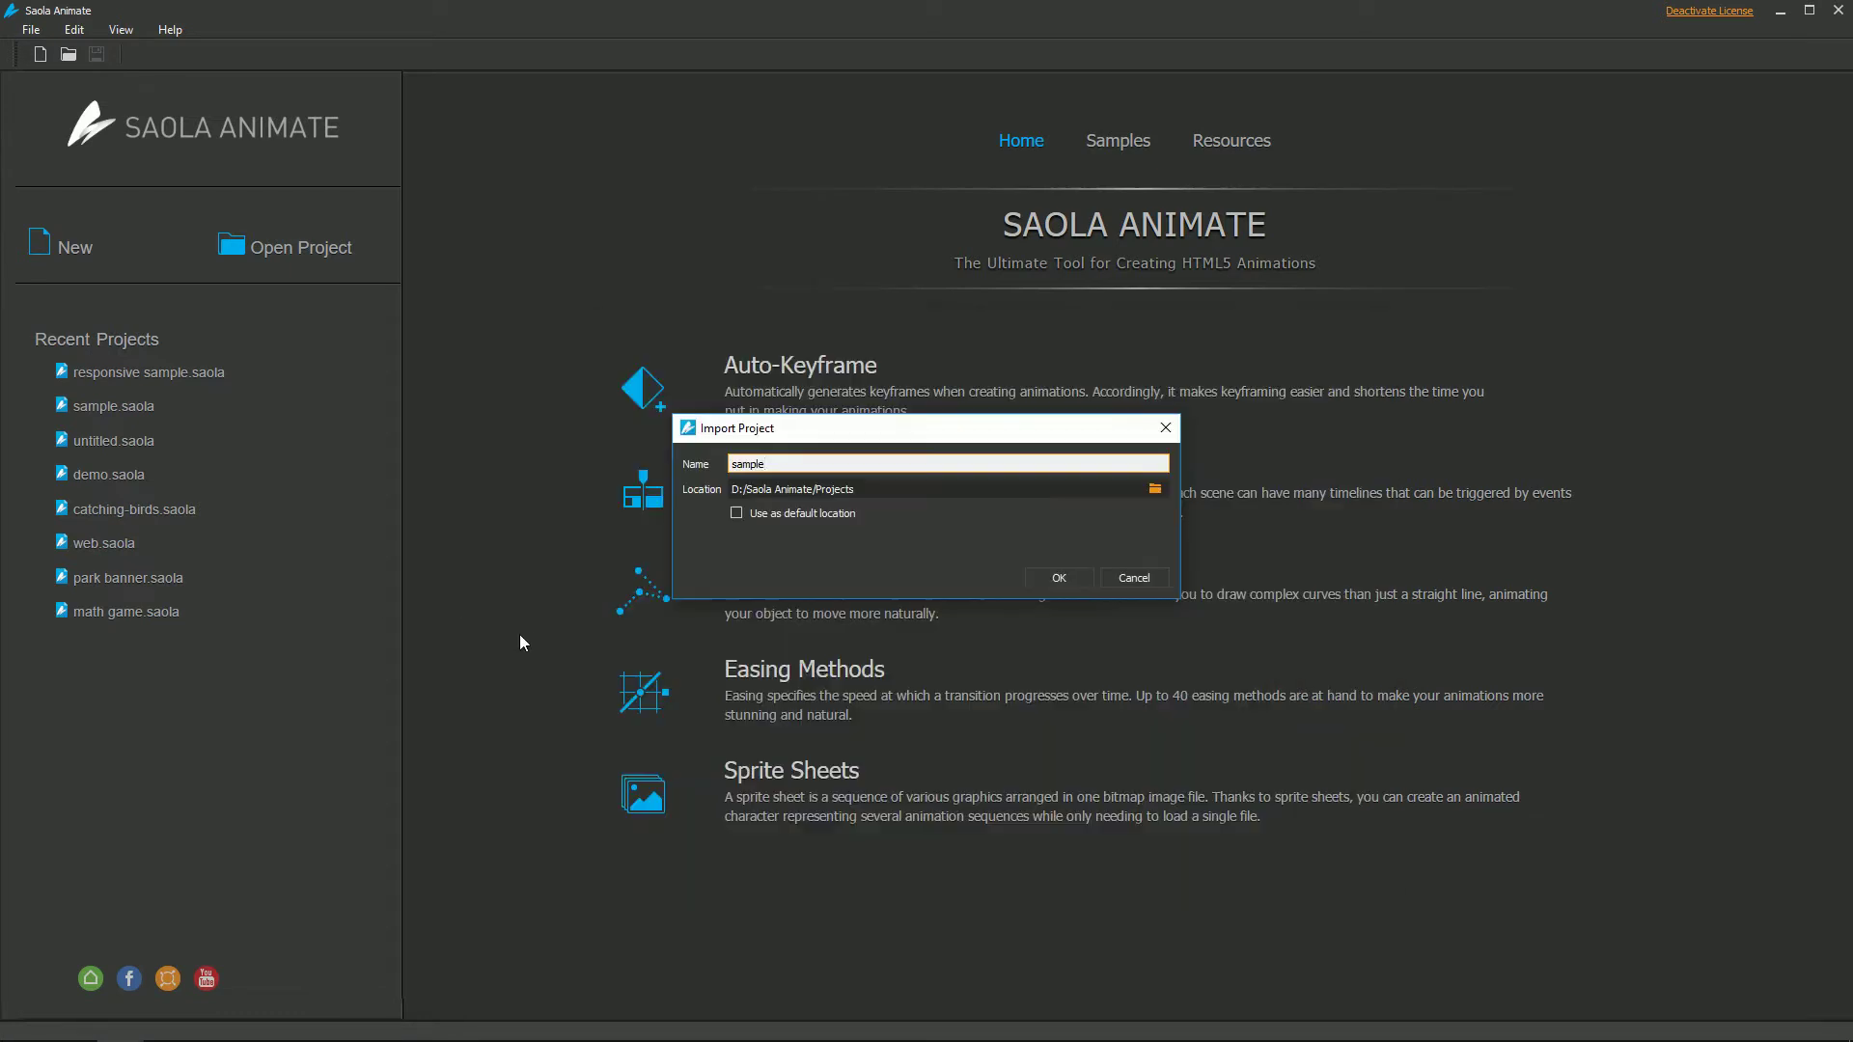
text(_1)
click(1047, 576)
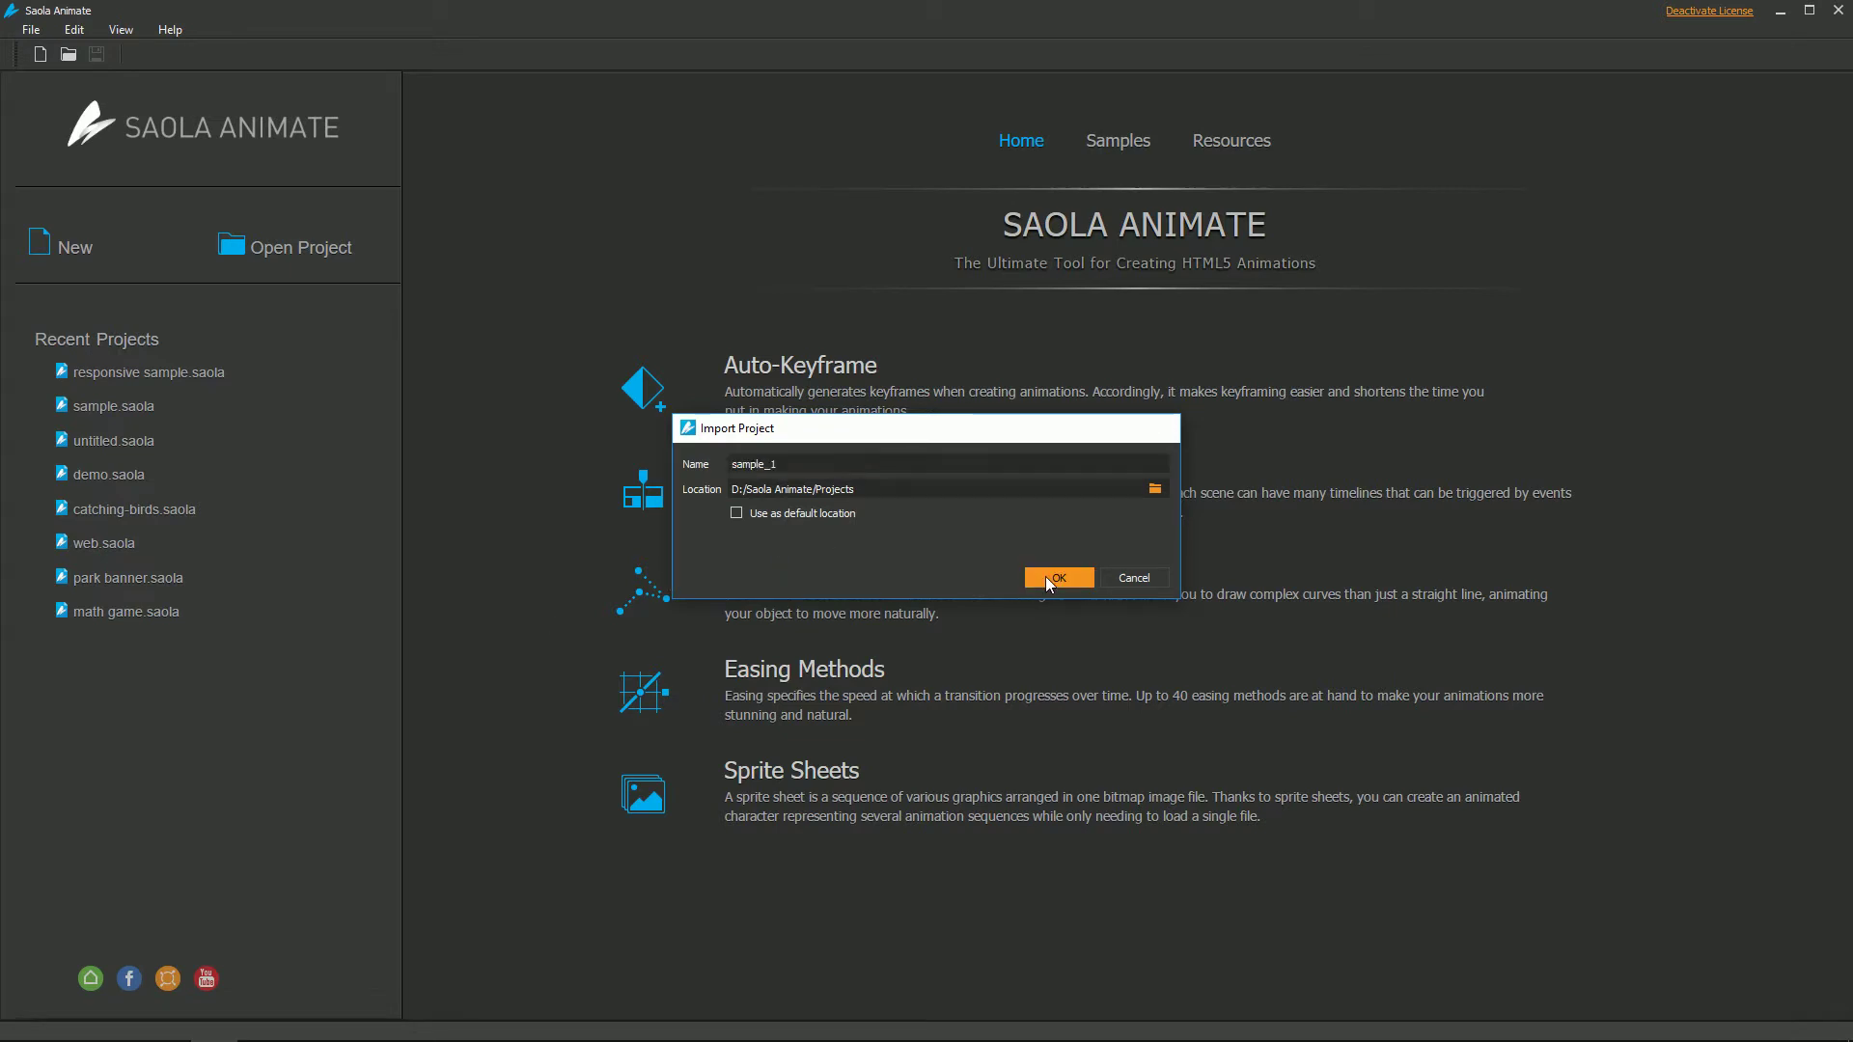